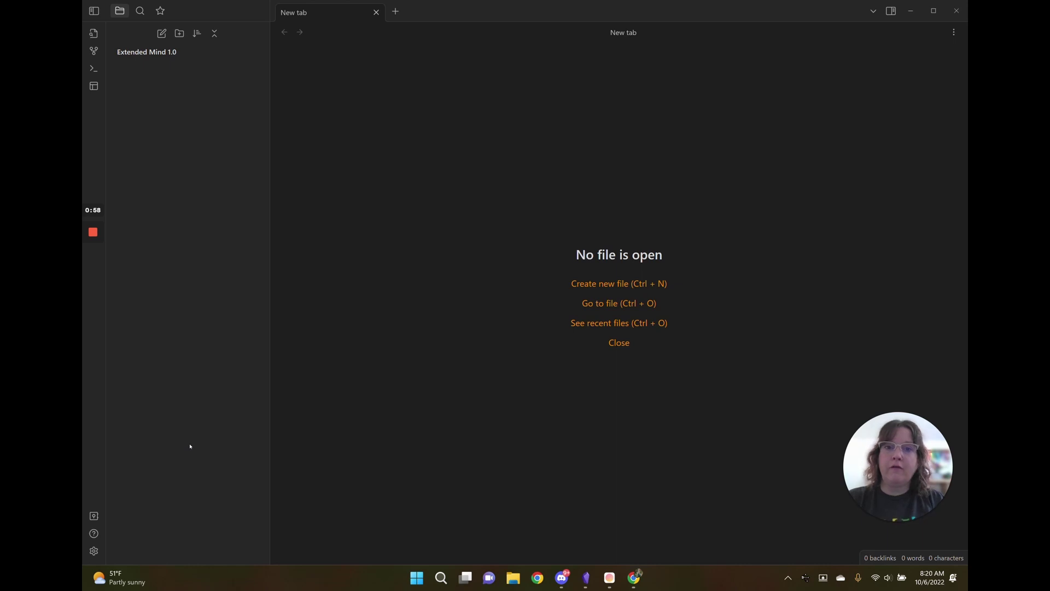
Turn on community plugins in Settings and confirm it, switching off restricted mode.
click(94, 553)
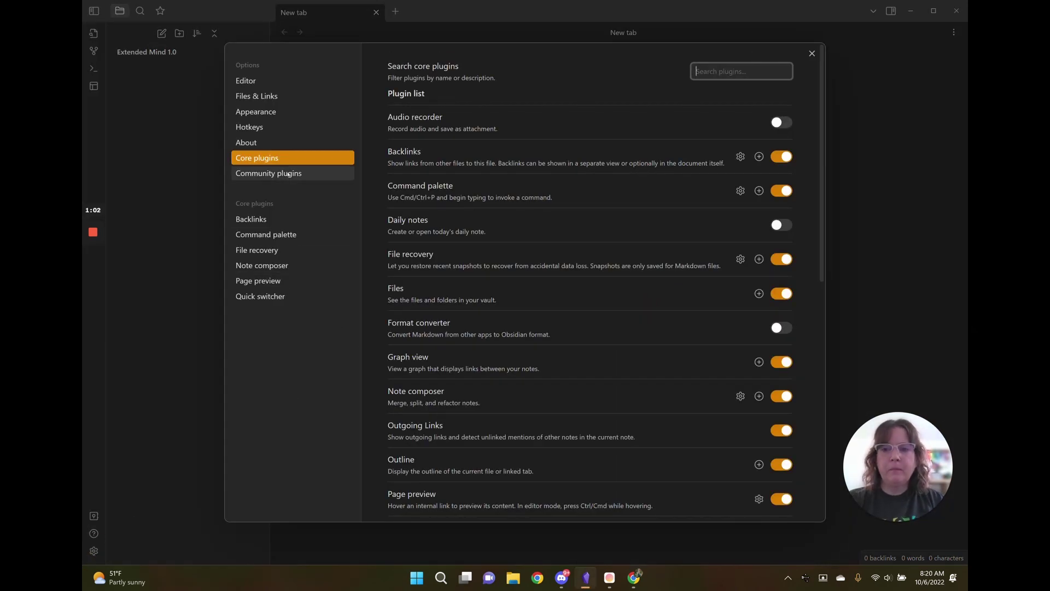
click(281, 173)
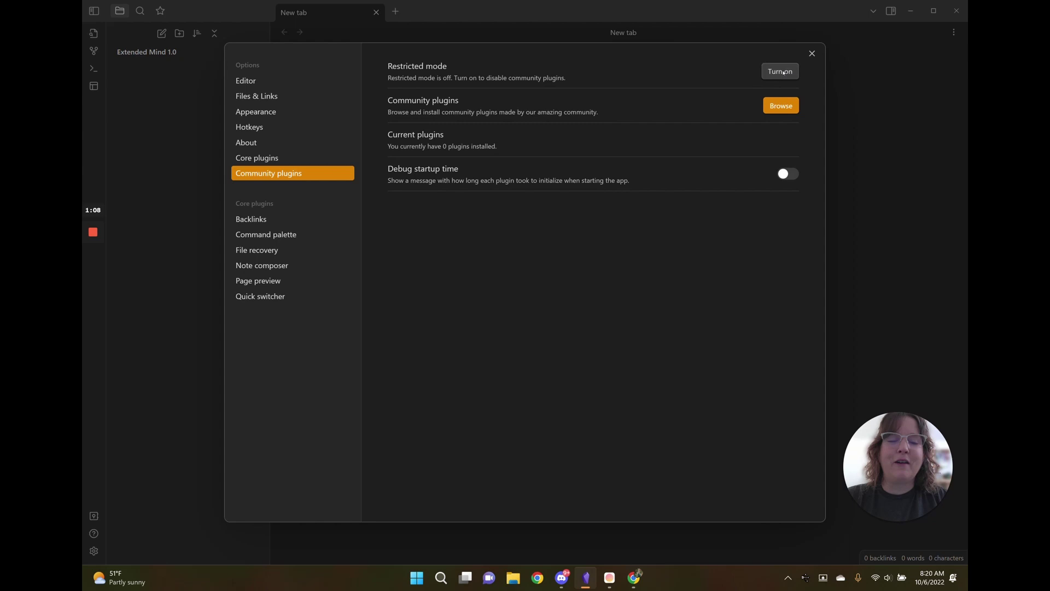
click(783, 72)
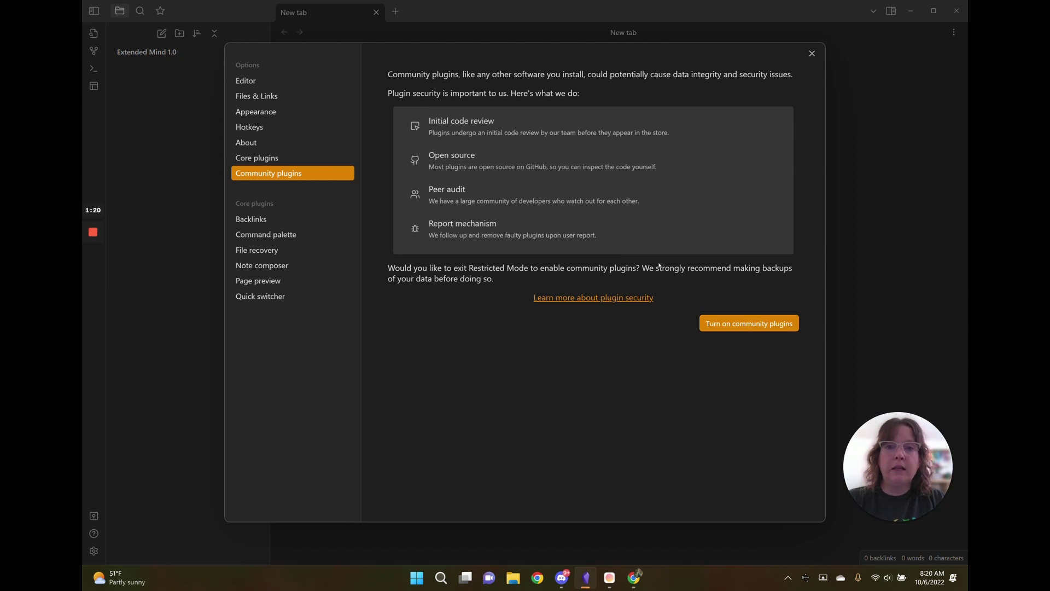
click(739, 324)
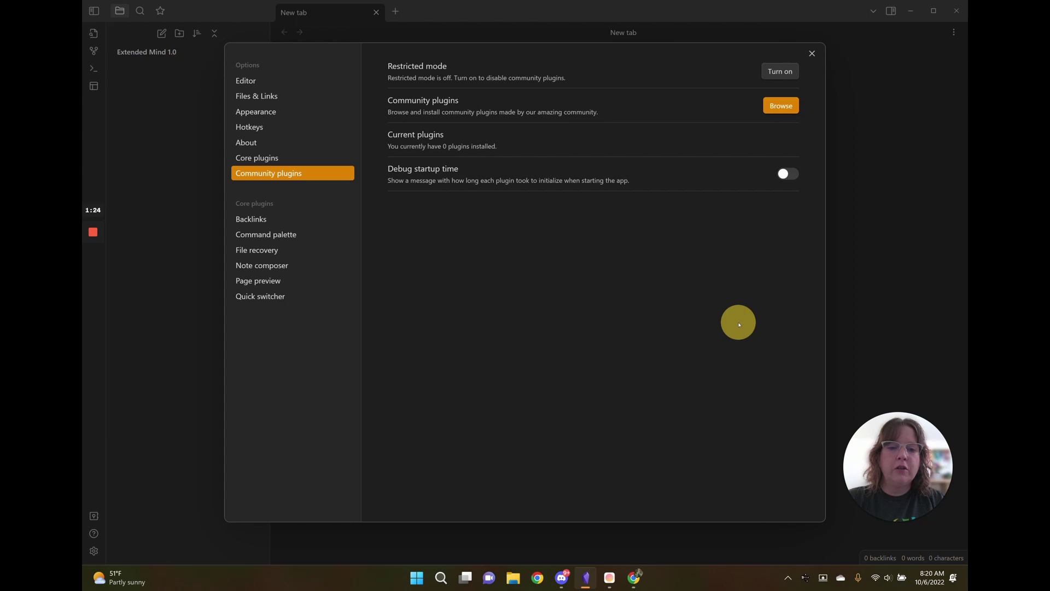
Search the plugin browser for 'Excal', then install and enable Excalidraw and dismiss its welcome message.
click(777, 109)
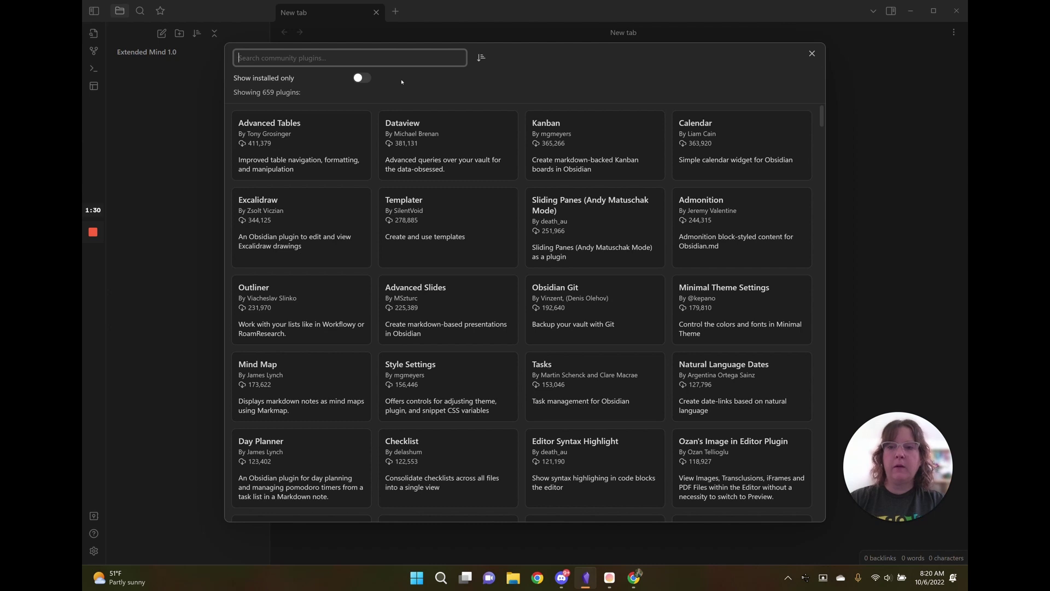
text(Excal)
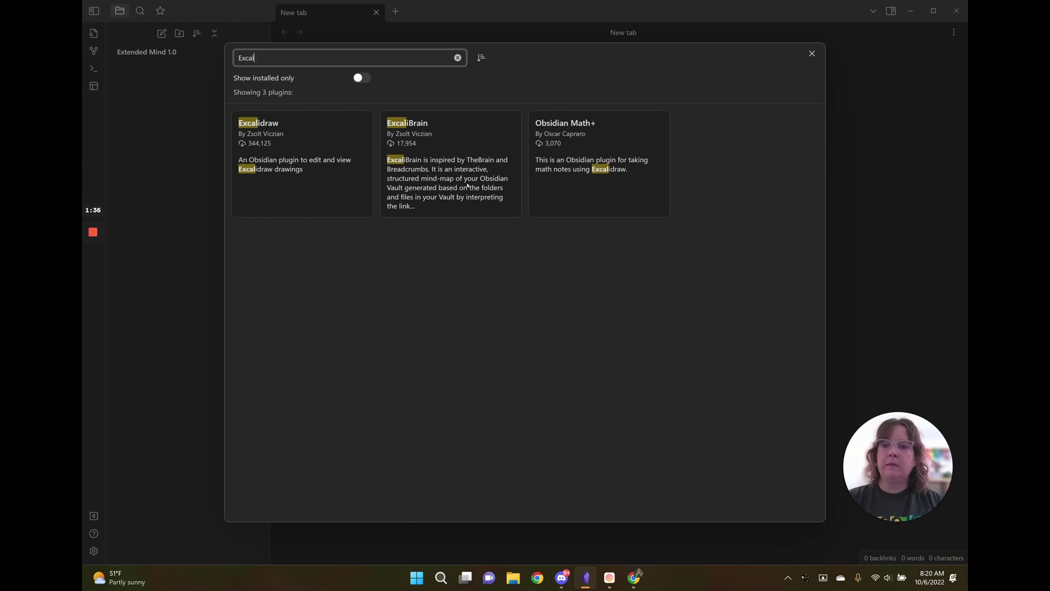
click(301, 148)
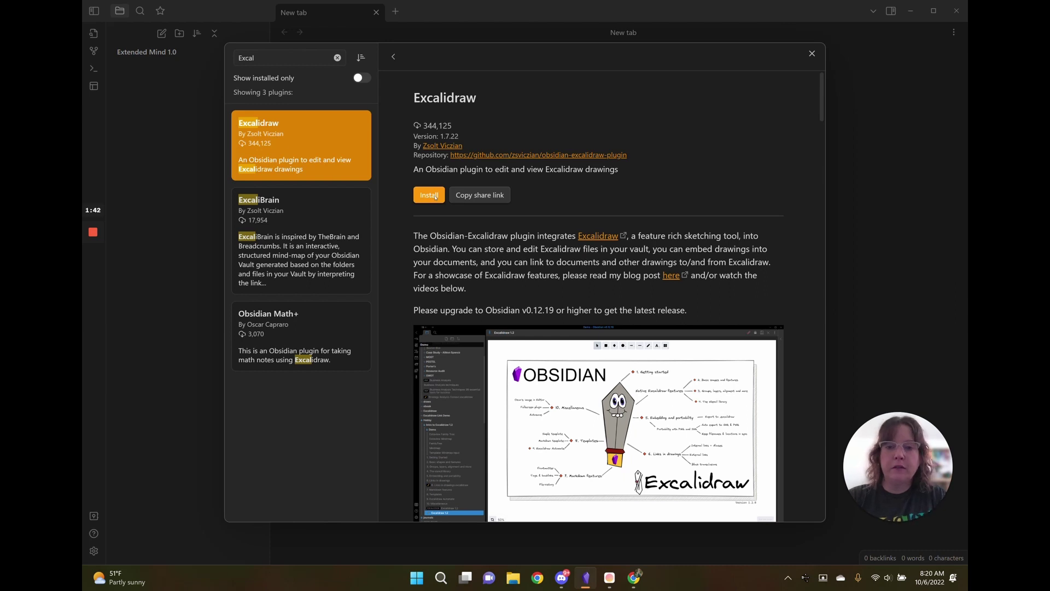
click(435, 196)
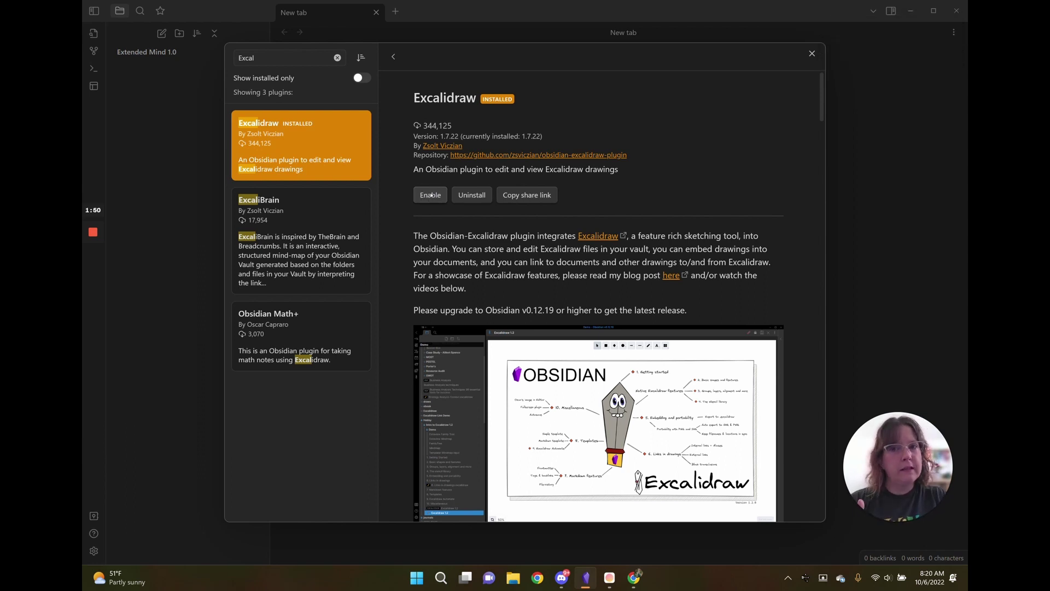
click(431, 195)
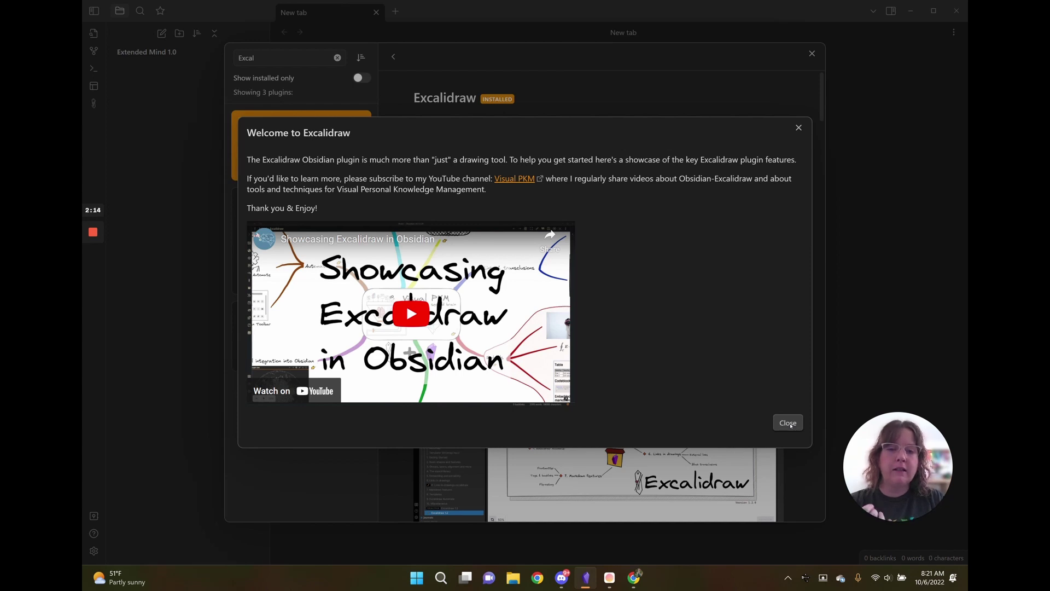
click(788, 424)
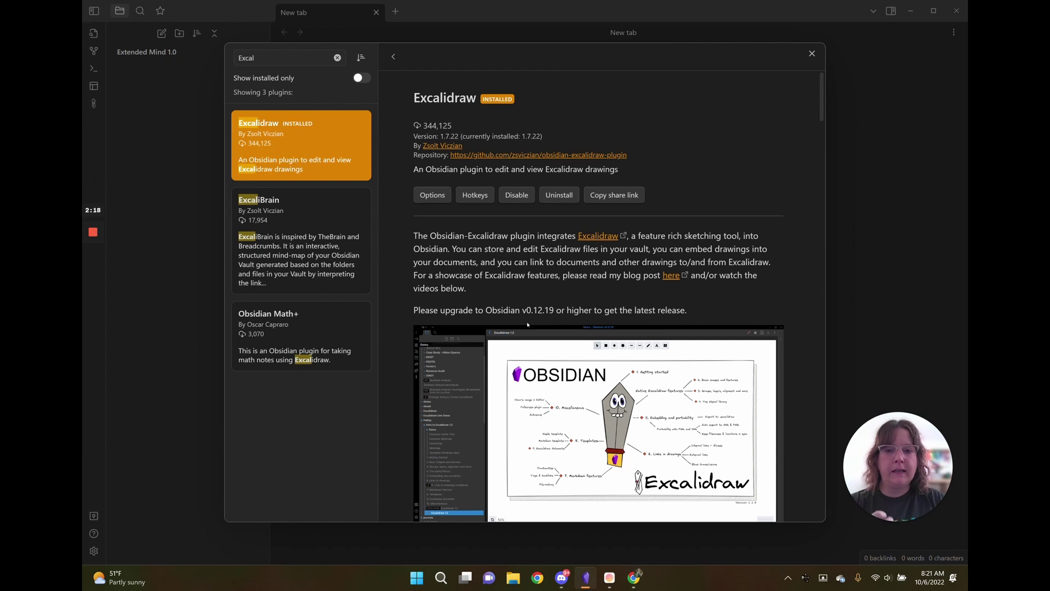
In Excalidraw options, add an emoji to the Excalidraw folder name and enable 'Use Excalidraw folder when embedding'.
click(430, 195)
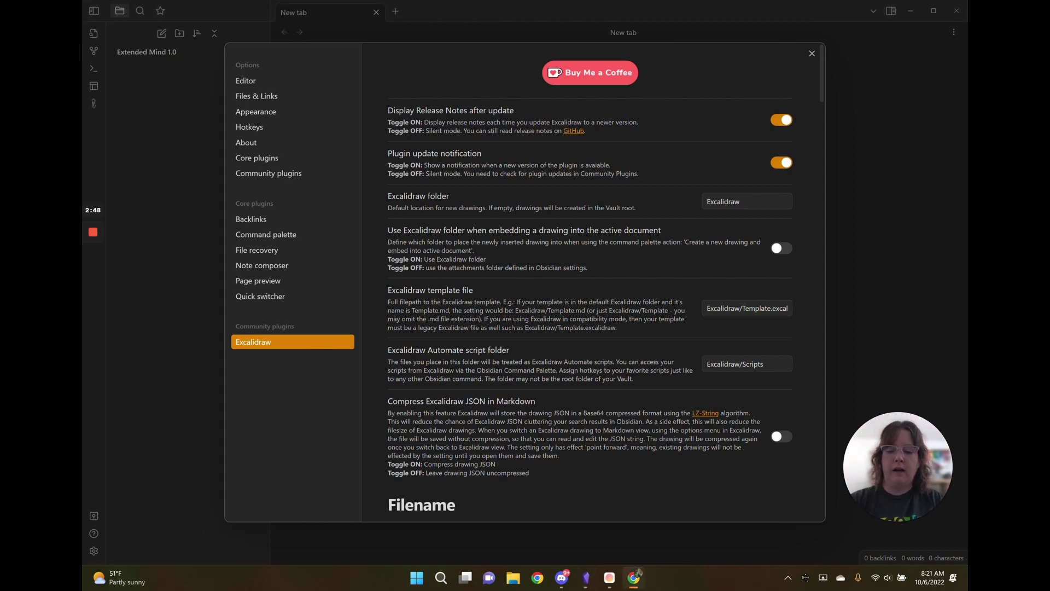
click(747, 201)
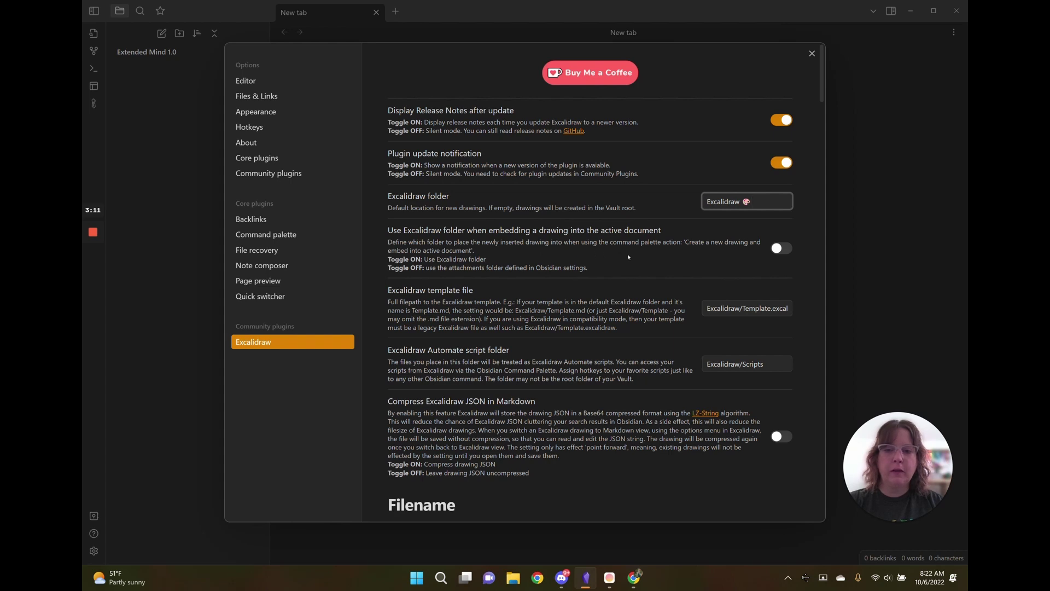
click(788, 252)
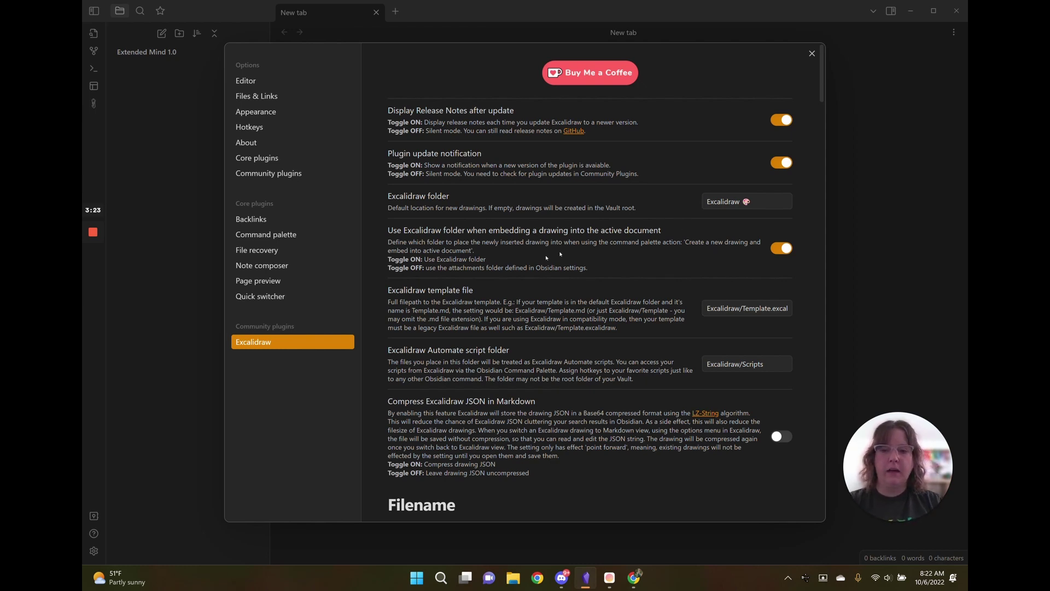
Review the Excalidraw settings further down, leaving pen mode set to Never.
scroll(539, 263, down, 5)
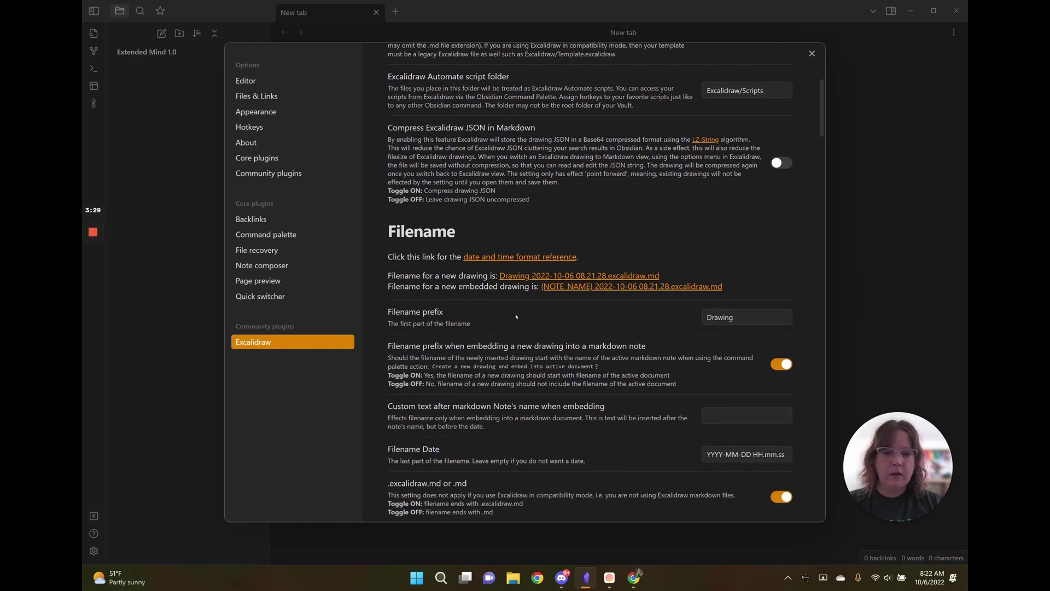
scroll(516, 316, down, 2)
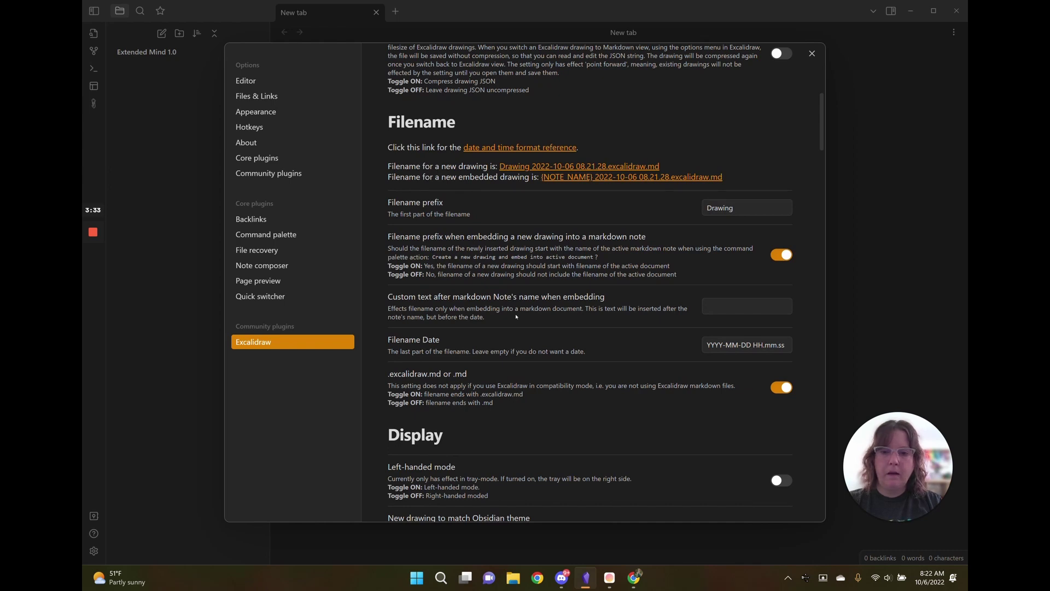
scroll(516, 316, down, 4)
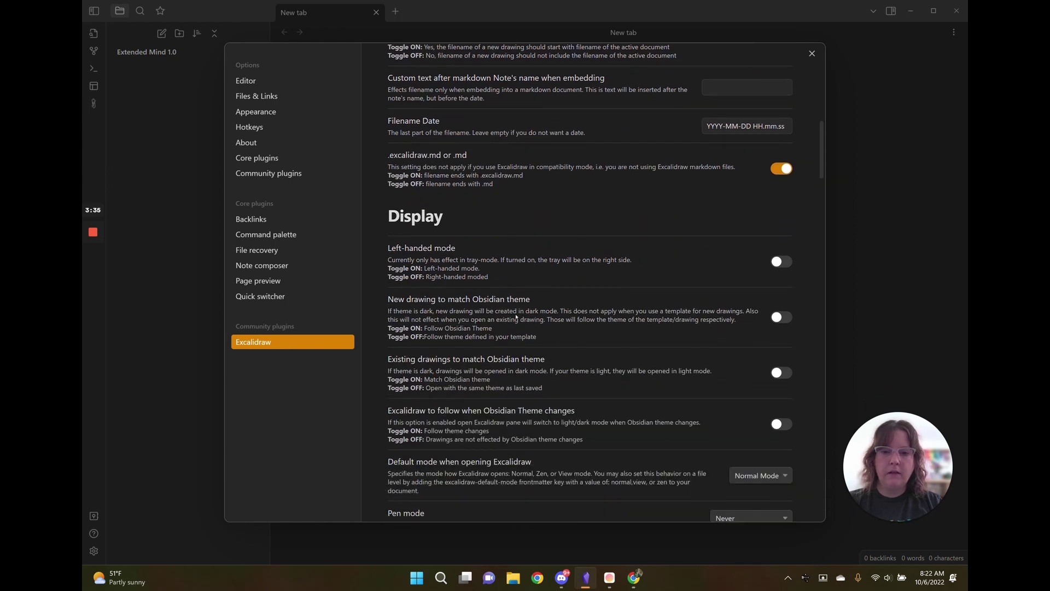
scroll(516, 316, down, 1)
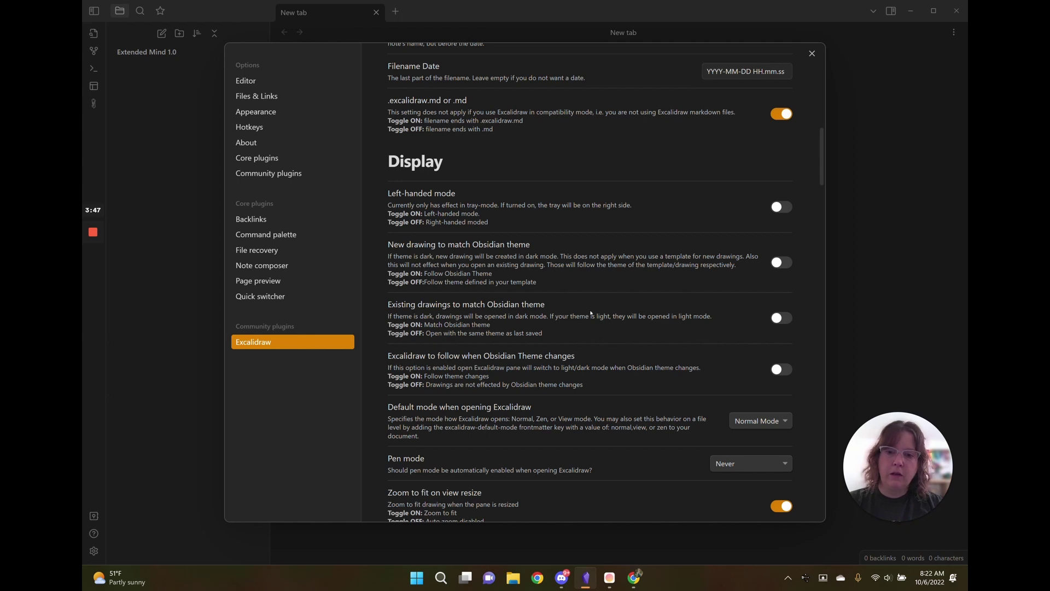
scroll(591, 313, down, 2)
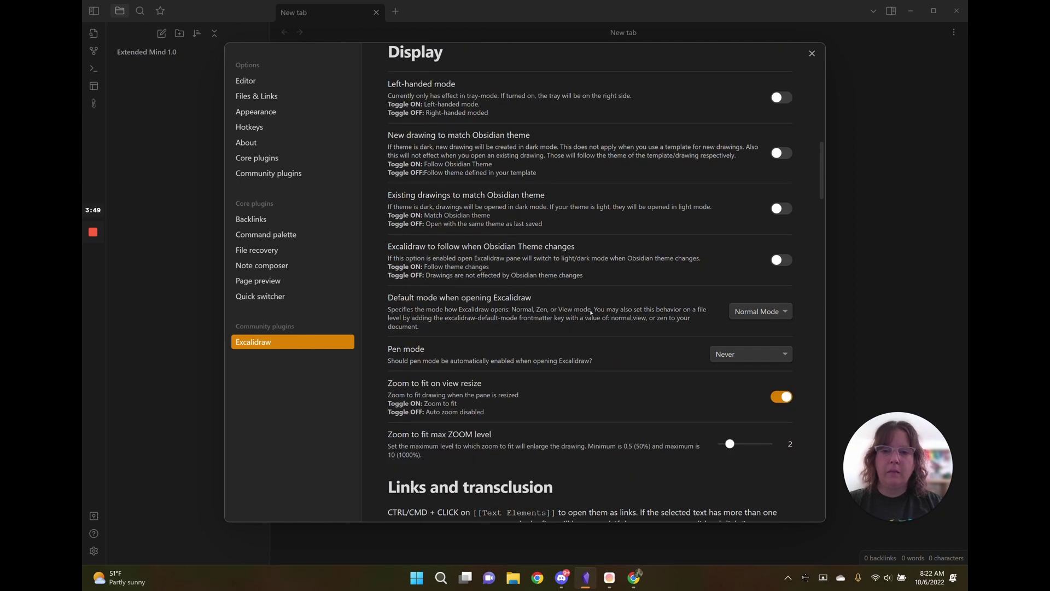
scroll(591, 313, down, 2)
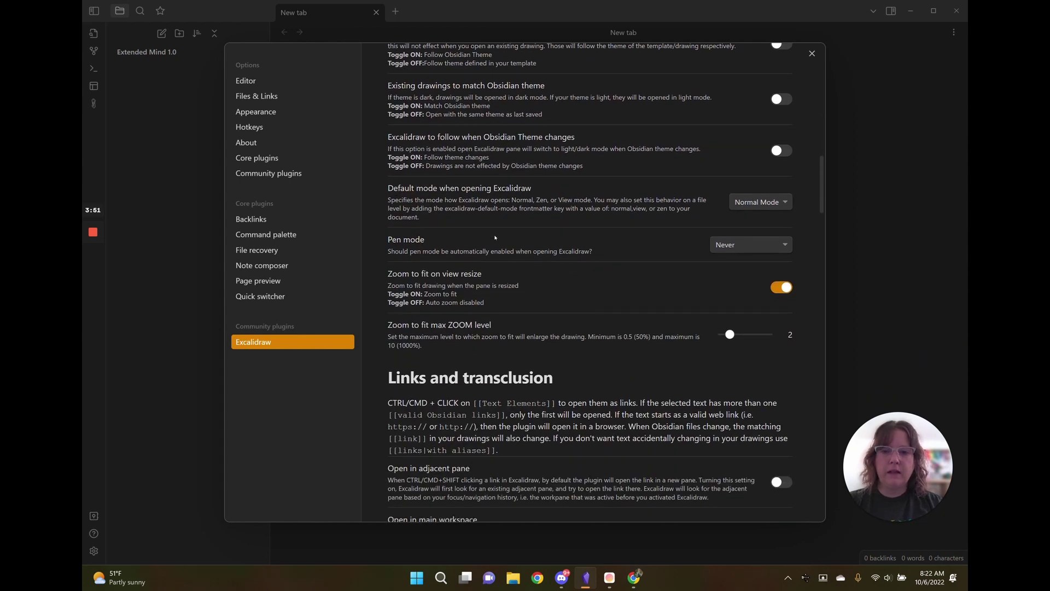
click(738, 244)
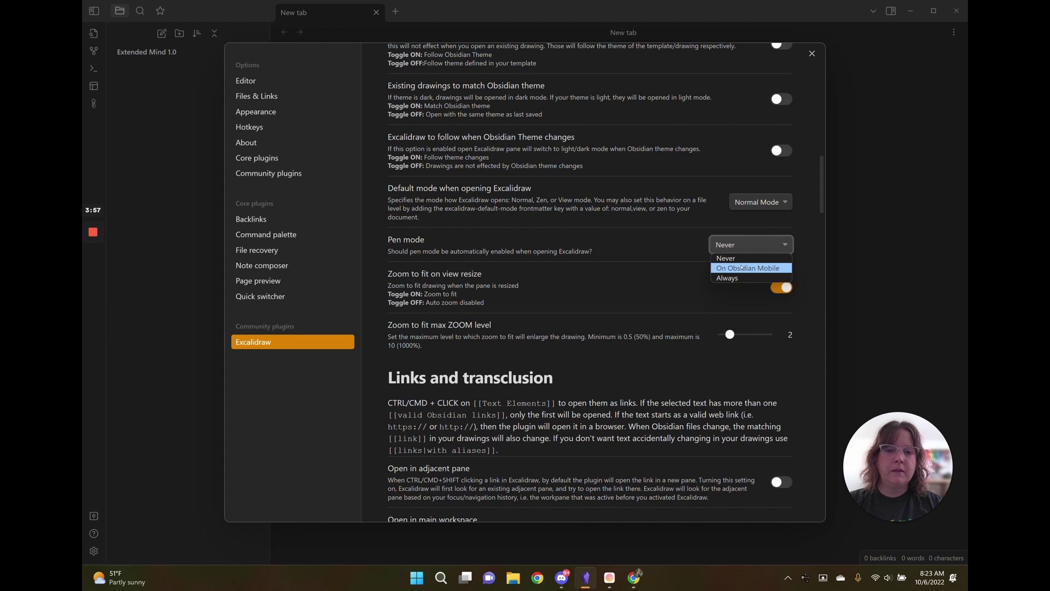
click(738, 246)
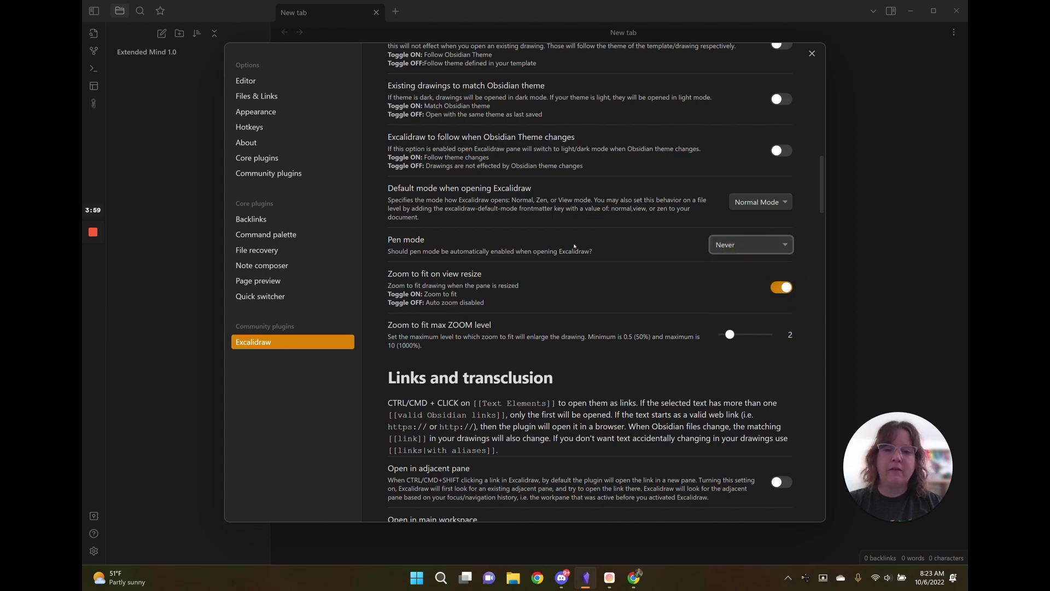
click(575, 246)
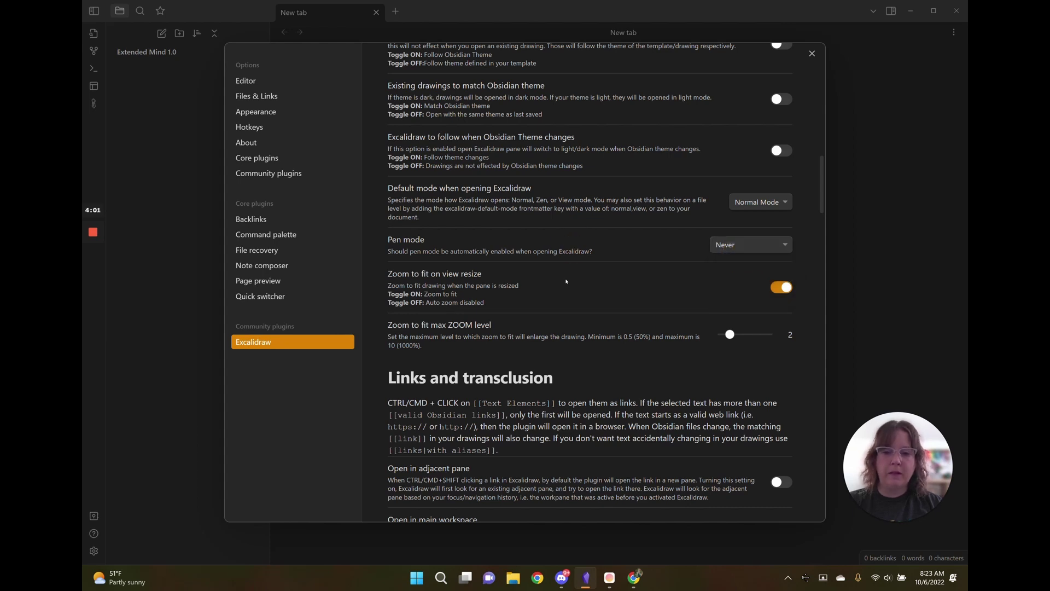
Scroll through the remaining Excalidraw settings, then back up toward the folder options.
scroll(566, 281, down, 4)
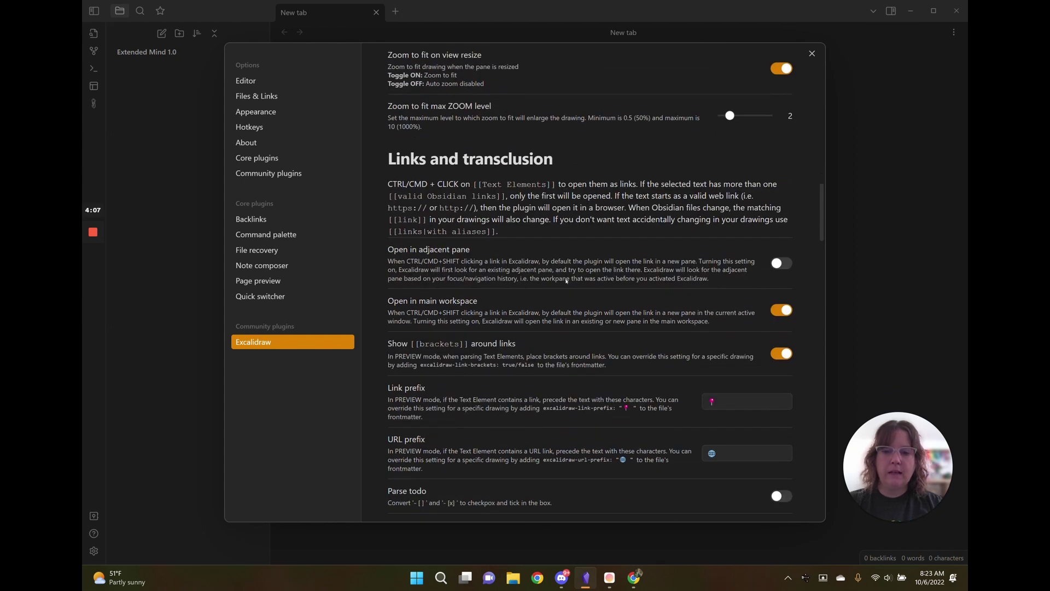
scroll(567, 281, down, 4)
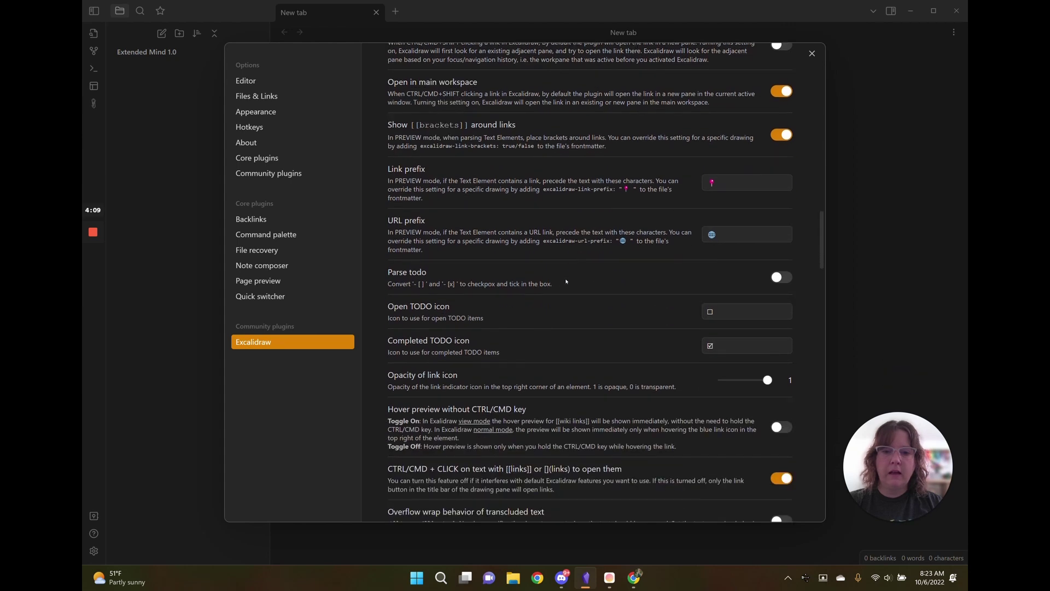
scroll(566, 281, down, 2)
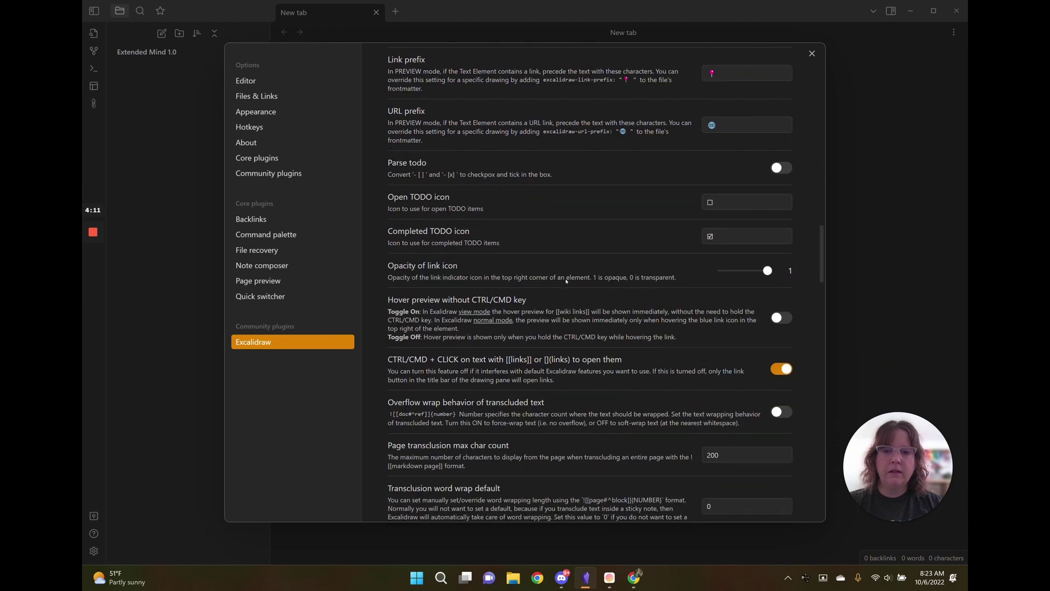
scroll(567, 281, down, 7)
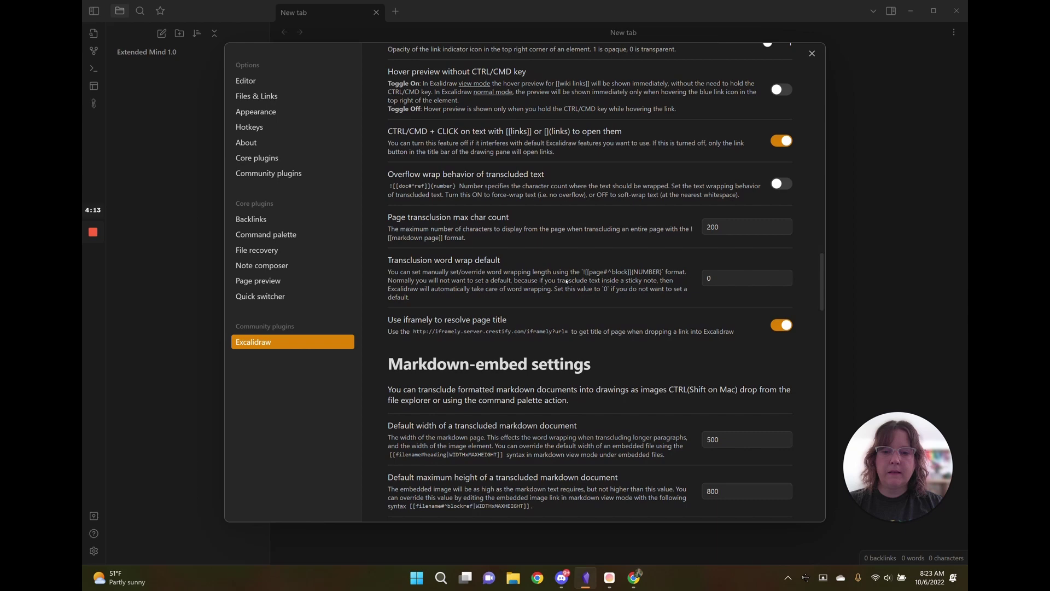
scroll(566, 281, down, 9)
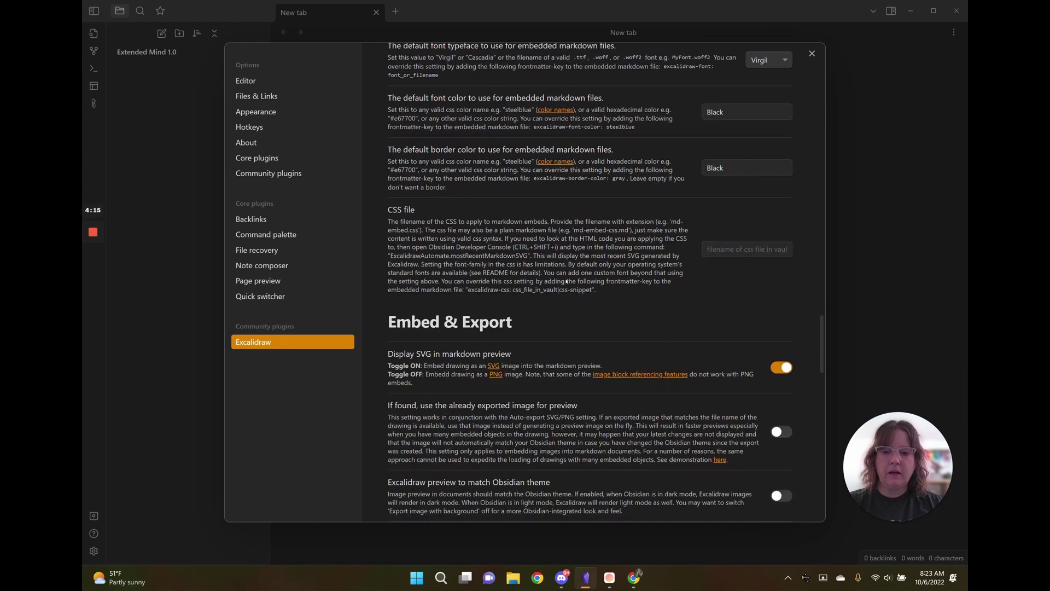
scroll(566, 281, down, 10)
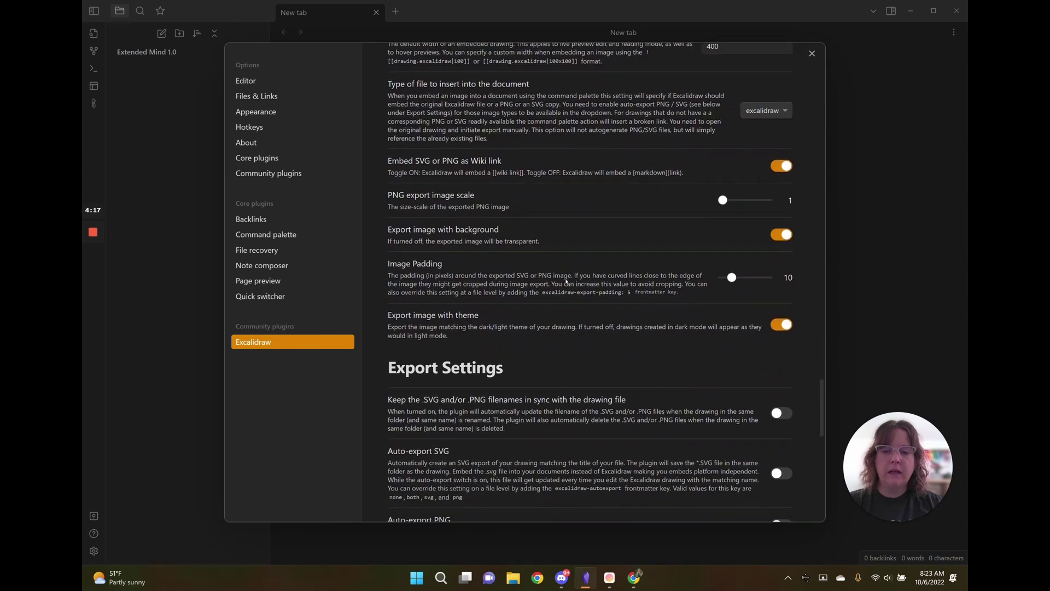
scroll(567, 282, down, 8)
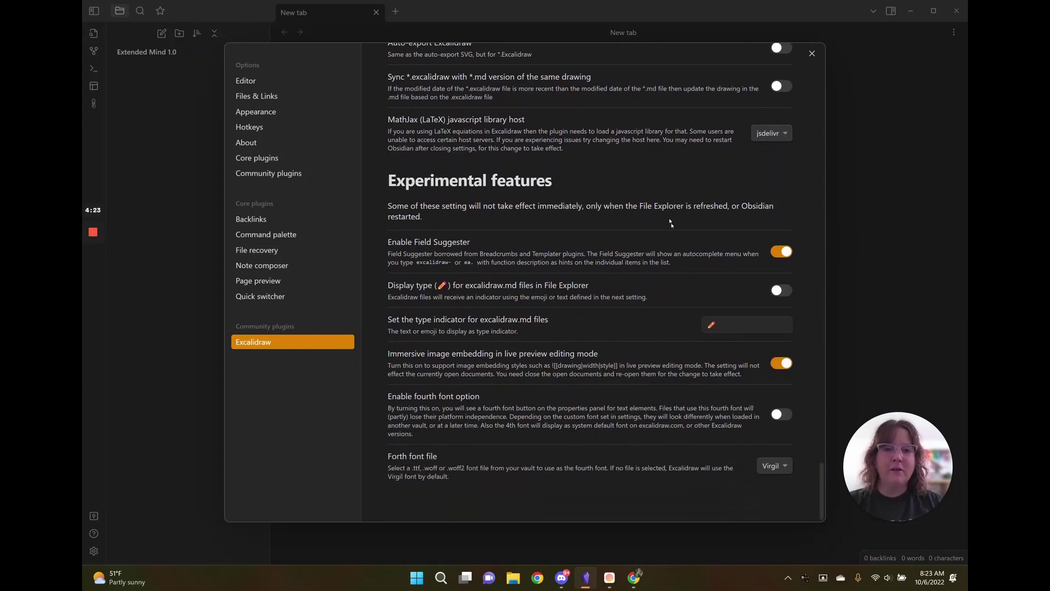
scroll(671, 222, up, 20)
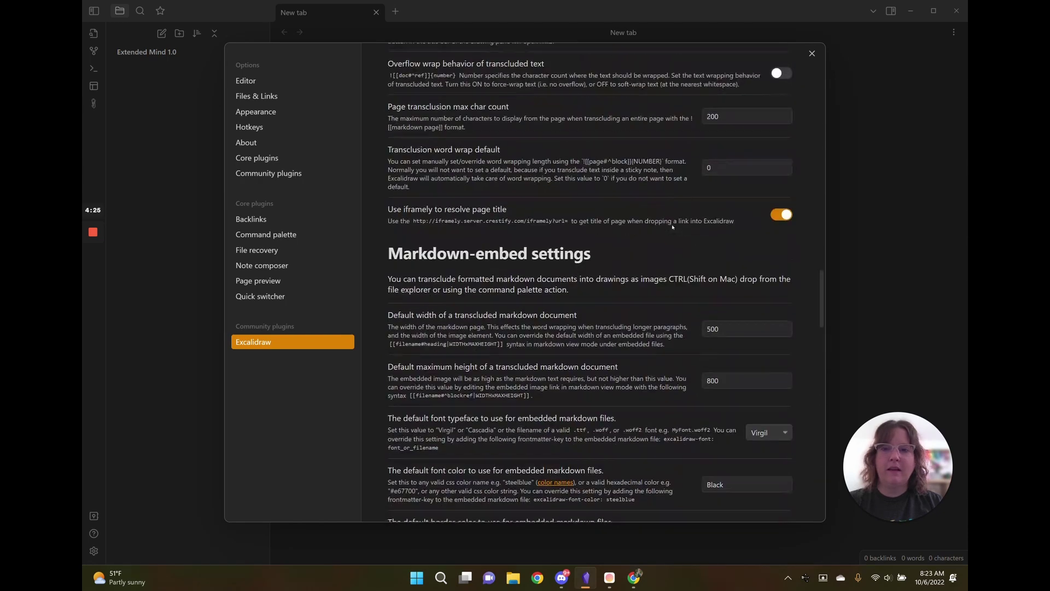
scroll(673, 227, up, 20)
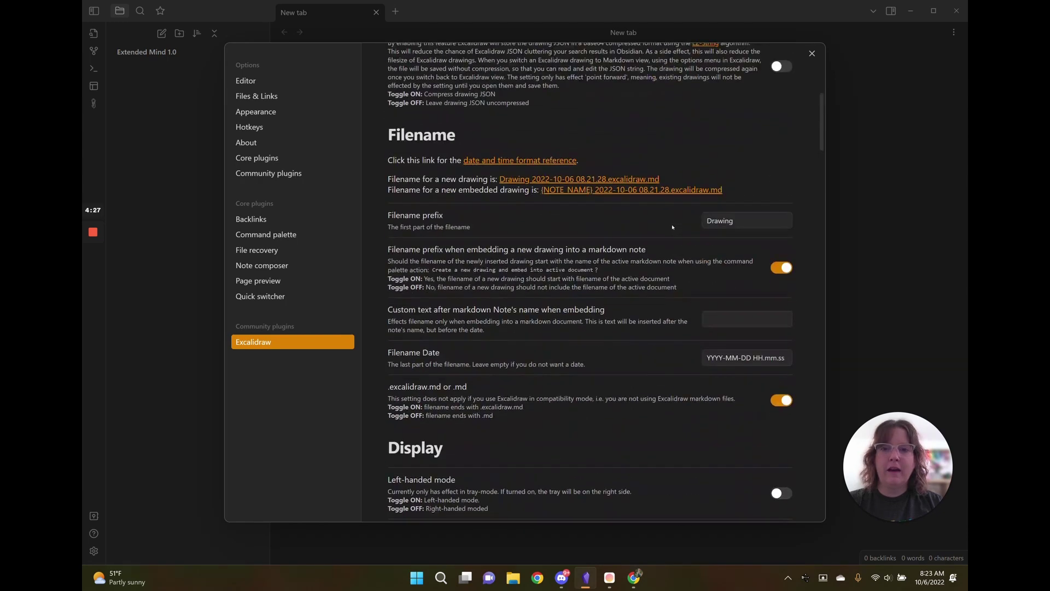
scroll(672, 227, up, 8)
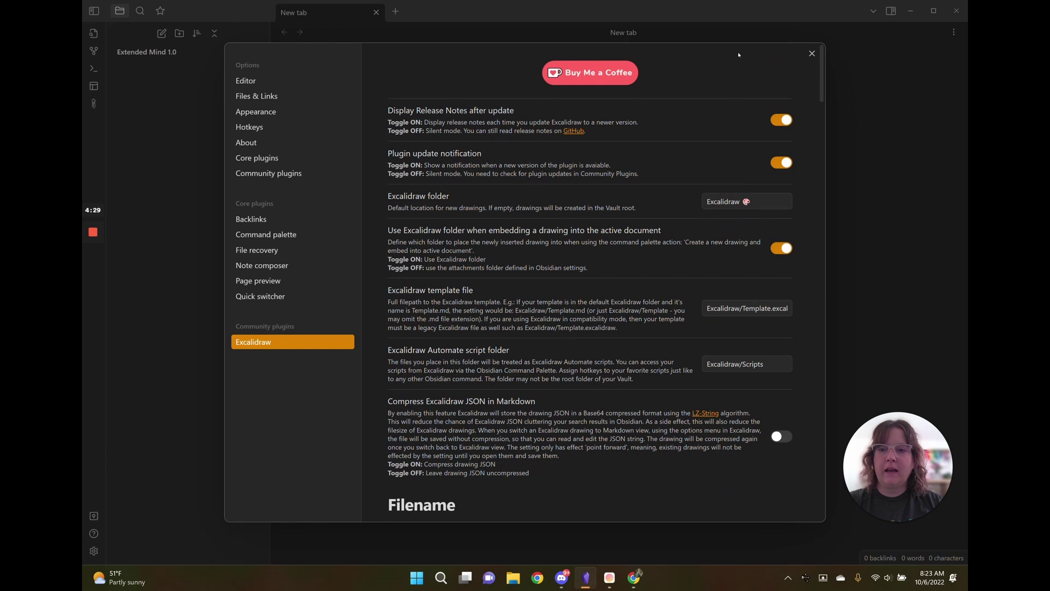
Close Settings and create a new root folder named 'Atlas' with a map emoji.
click(812, 53)
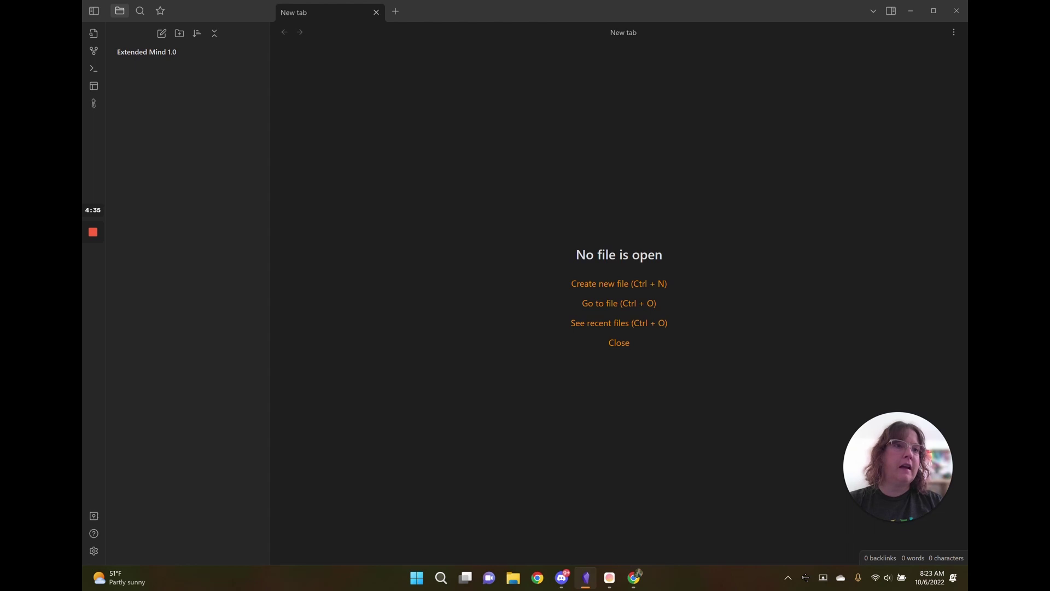
key(alt+Tab)
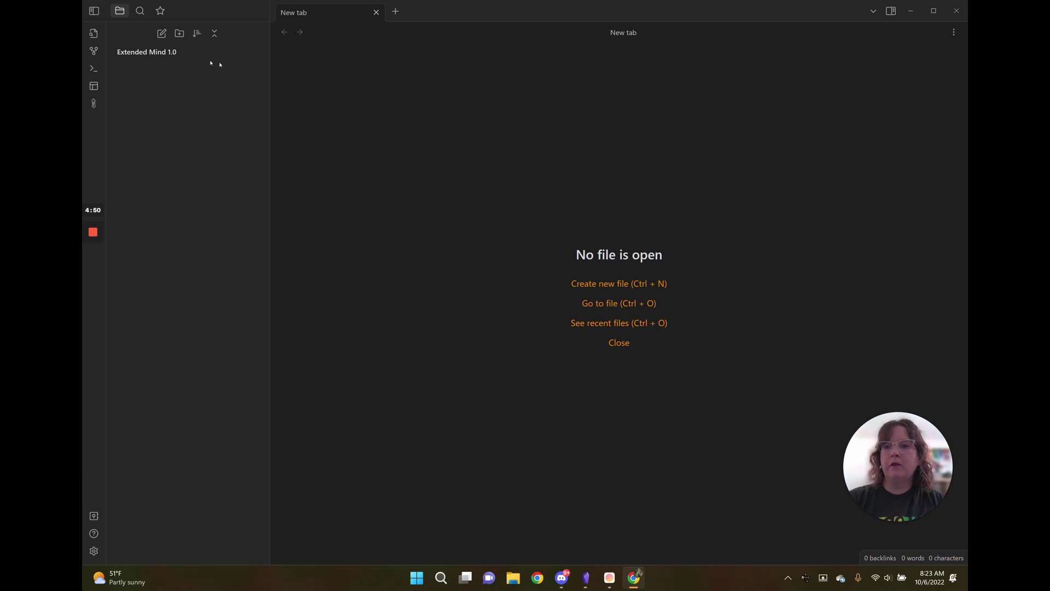
click(179, 33)
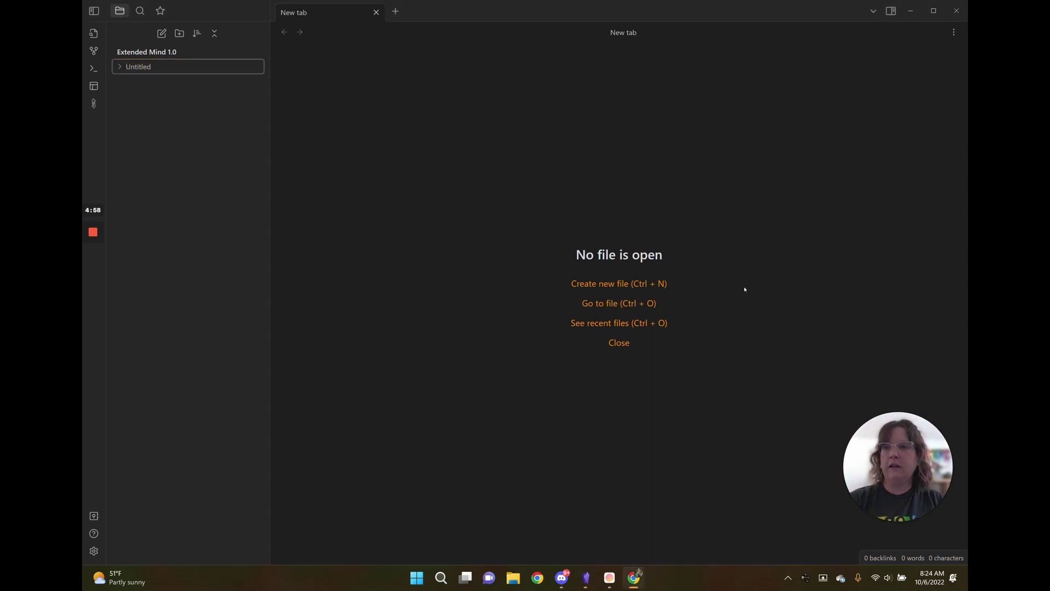
right_click(153, 66)
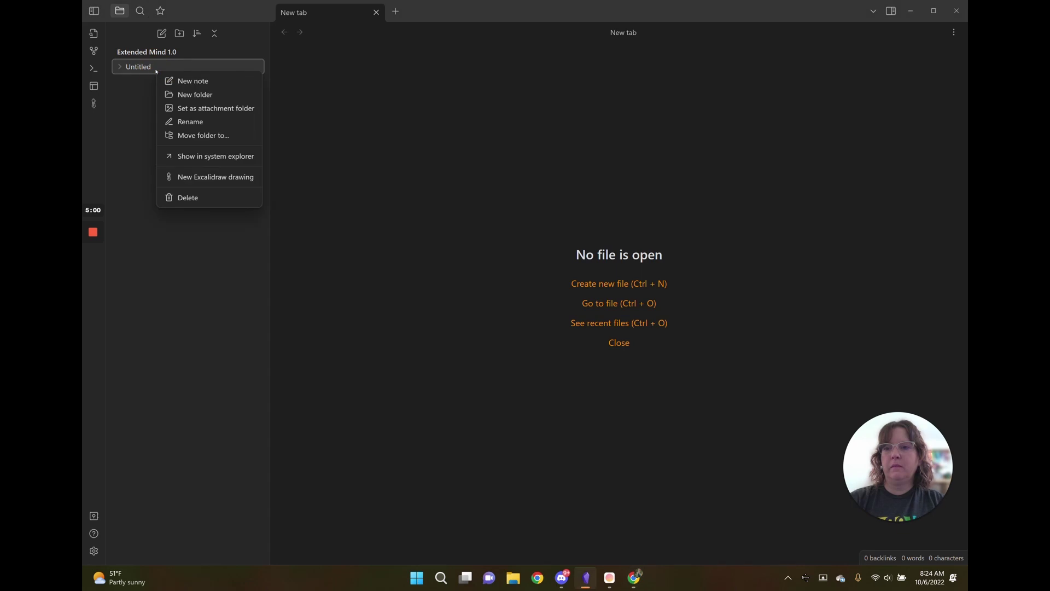
click(188, 122)
text(Atlas 🗺)
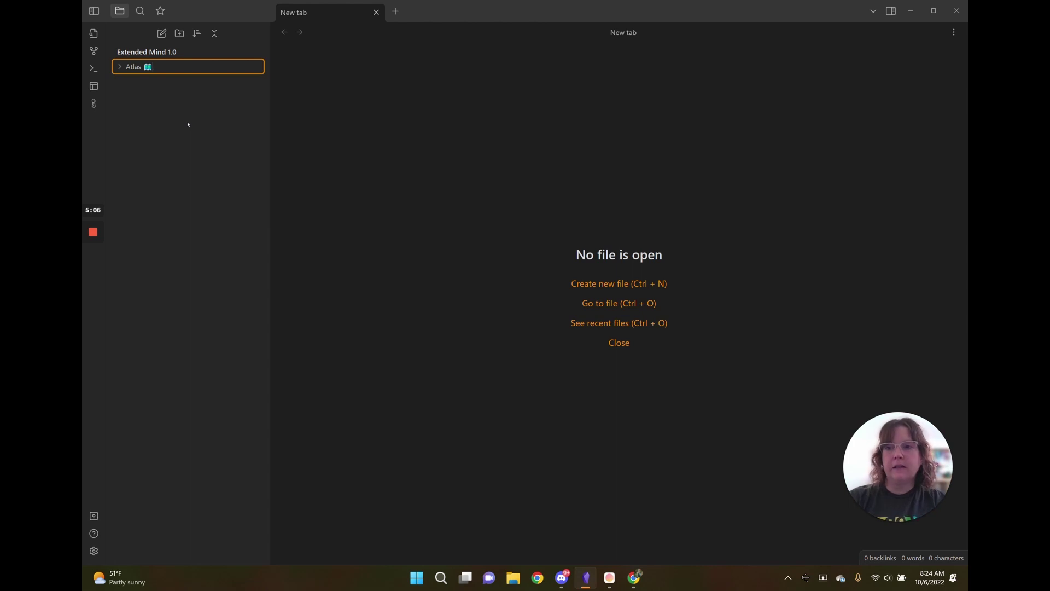
Change the folder name from Atlas to 'About 📖' and confirm it.
click(133, 67)
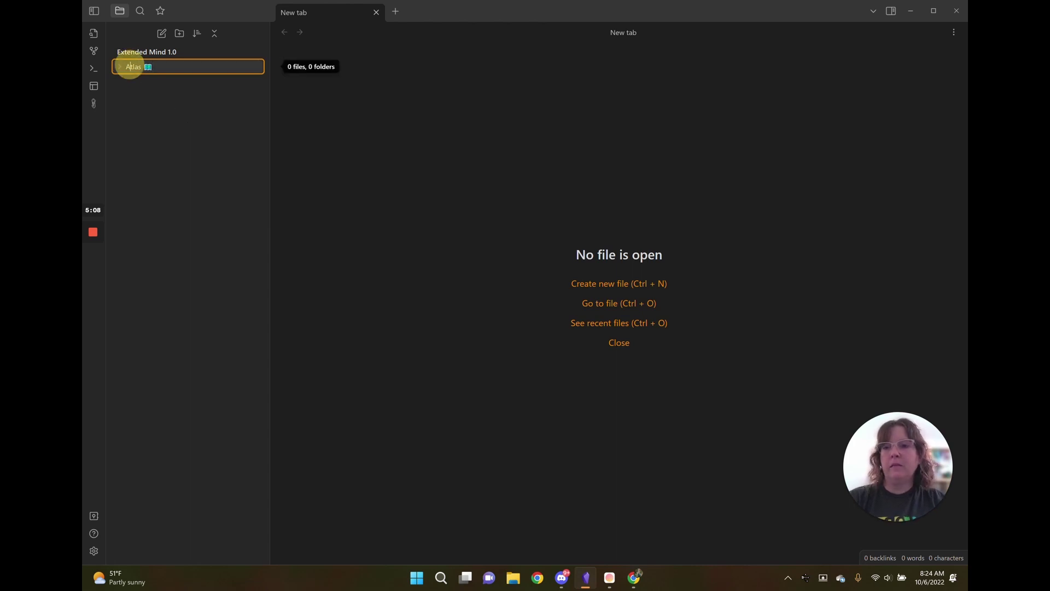
key(Delete)
key(Delete)
key(Delete)
key(Delete)
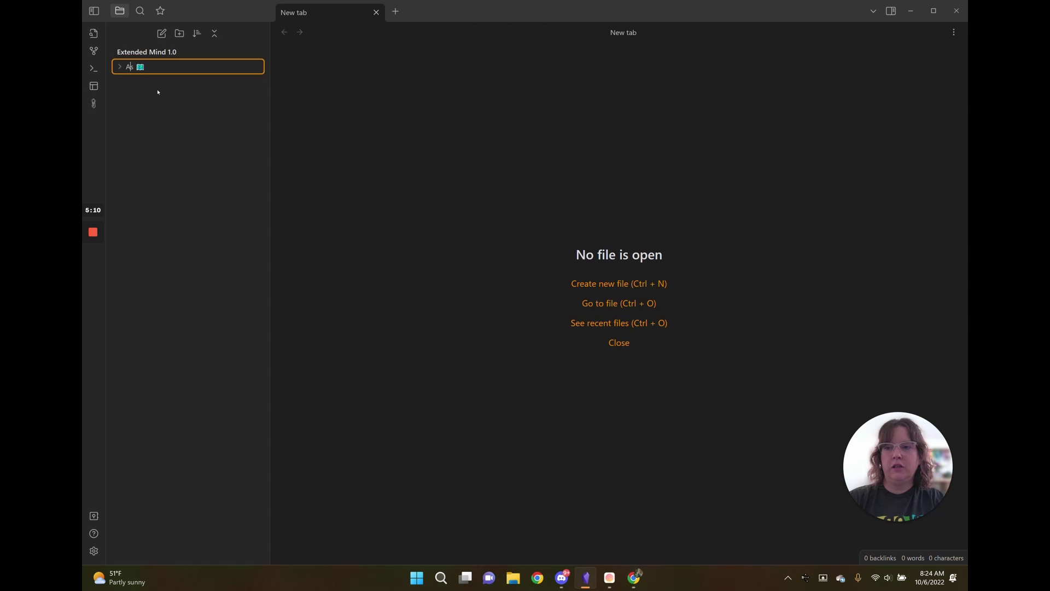
text(bout)
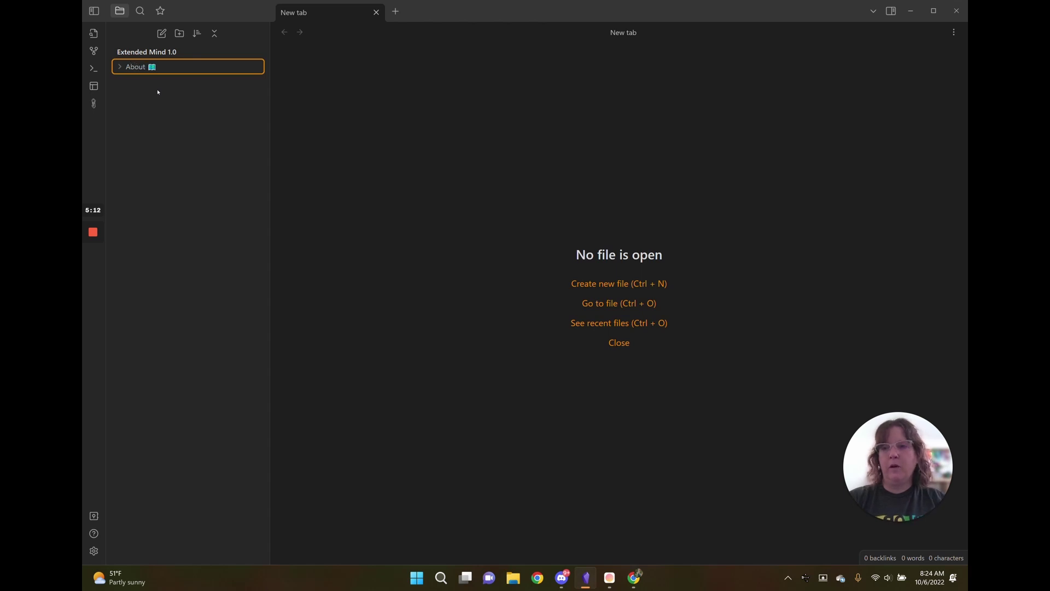
click(162, 67)
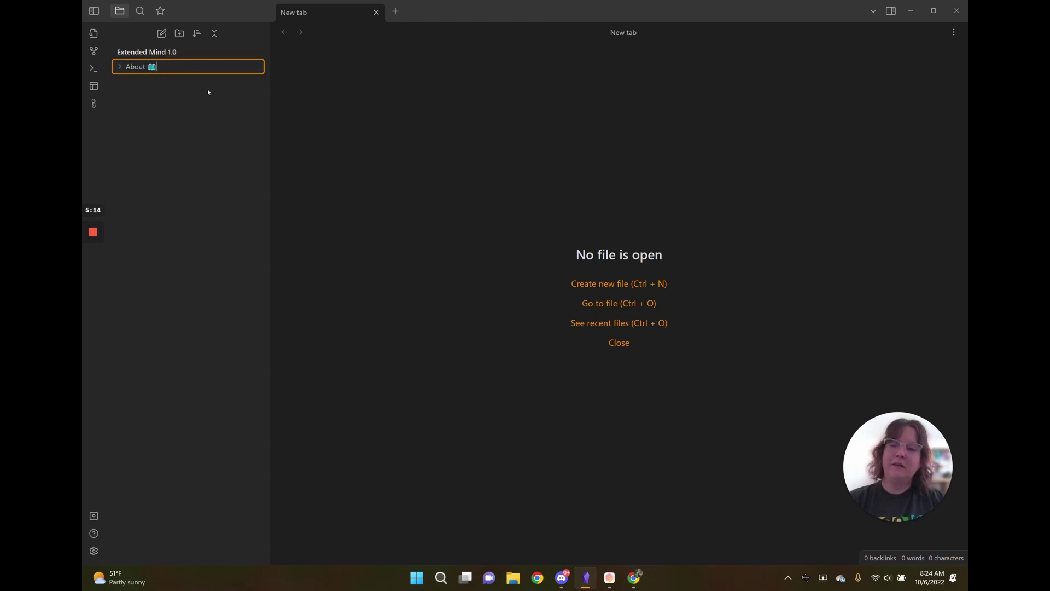
click(209, 92)
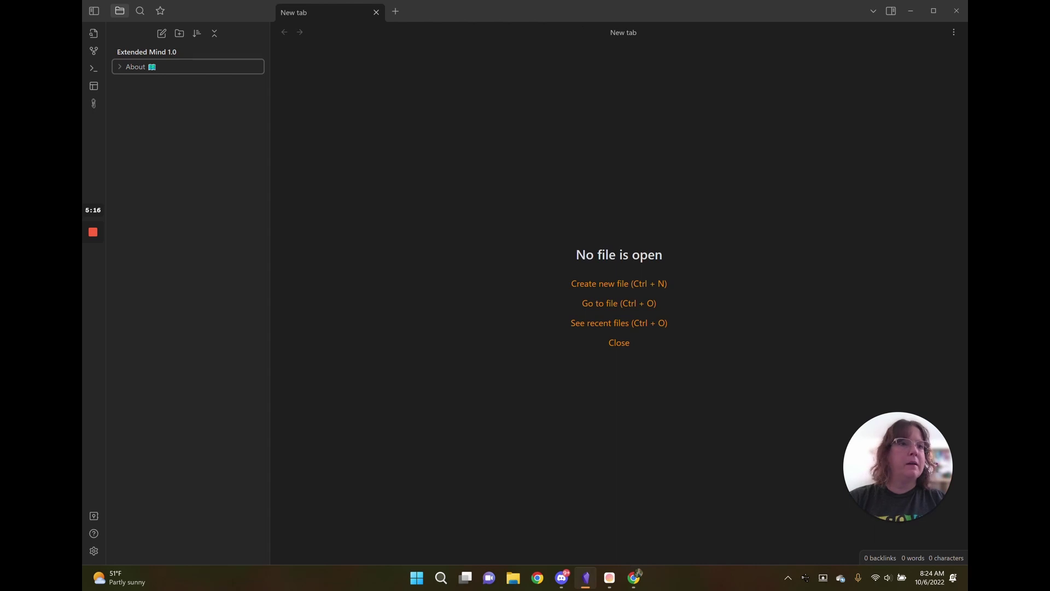
Create a new folder named 'Chronos' with a clock emoji.
key(alt+Tab)
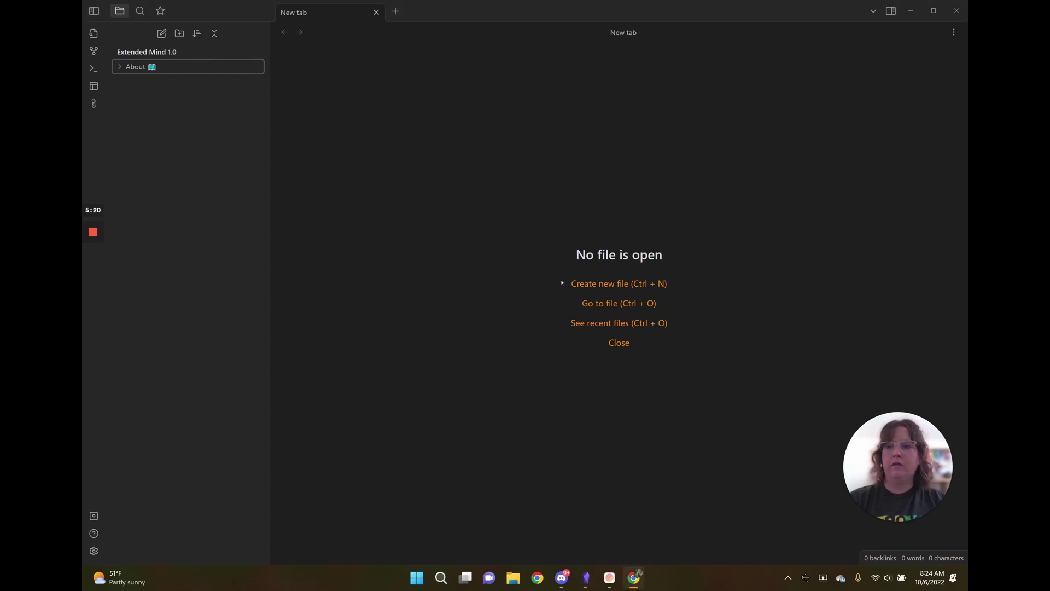
click(179, 34)
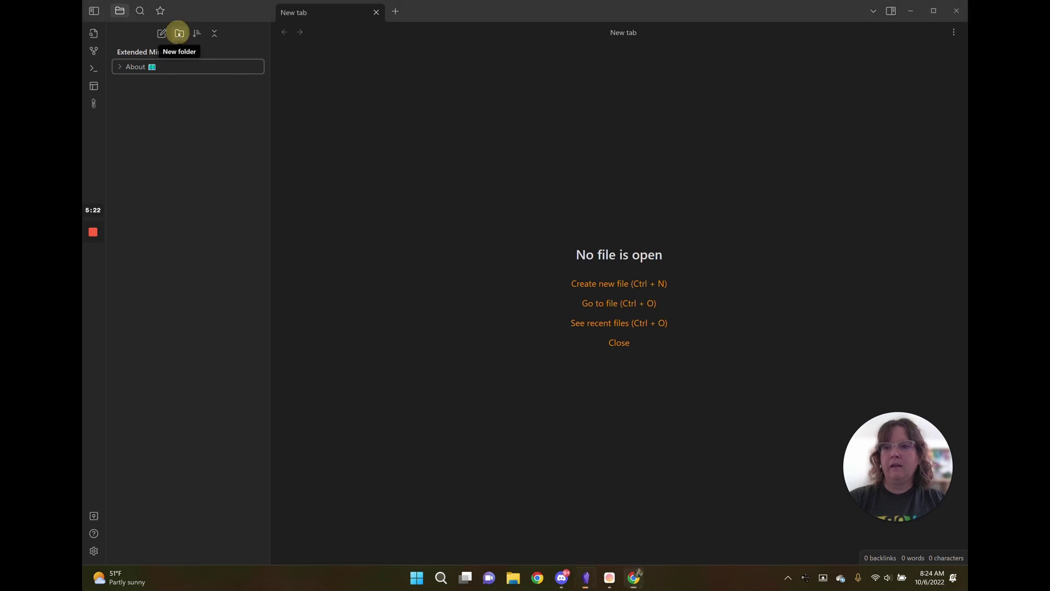
text(Chronos 🕗)
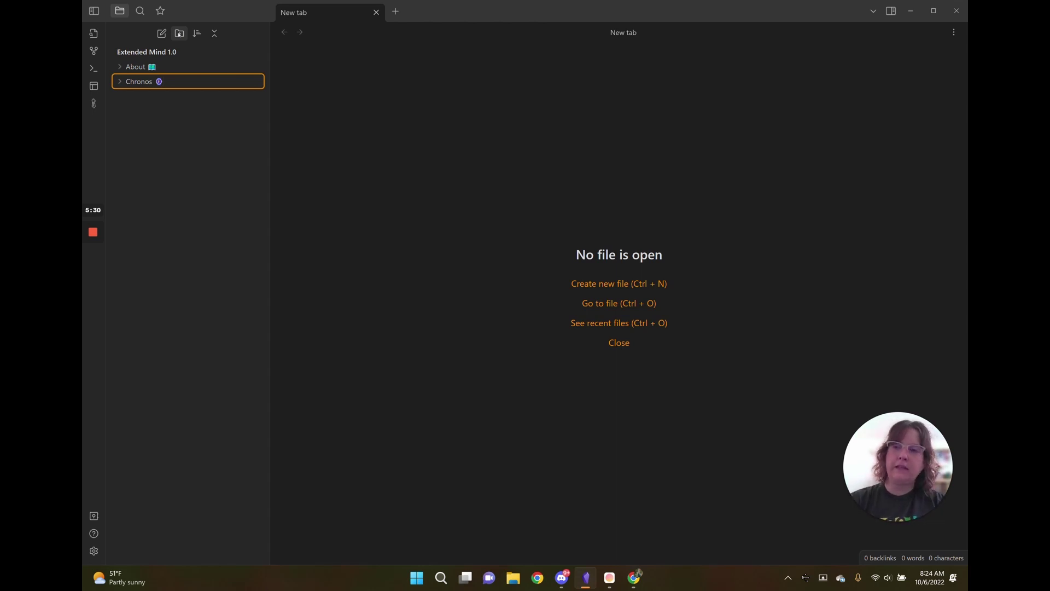
key(Return)
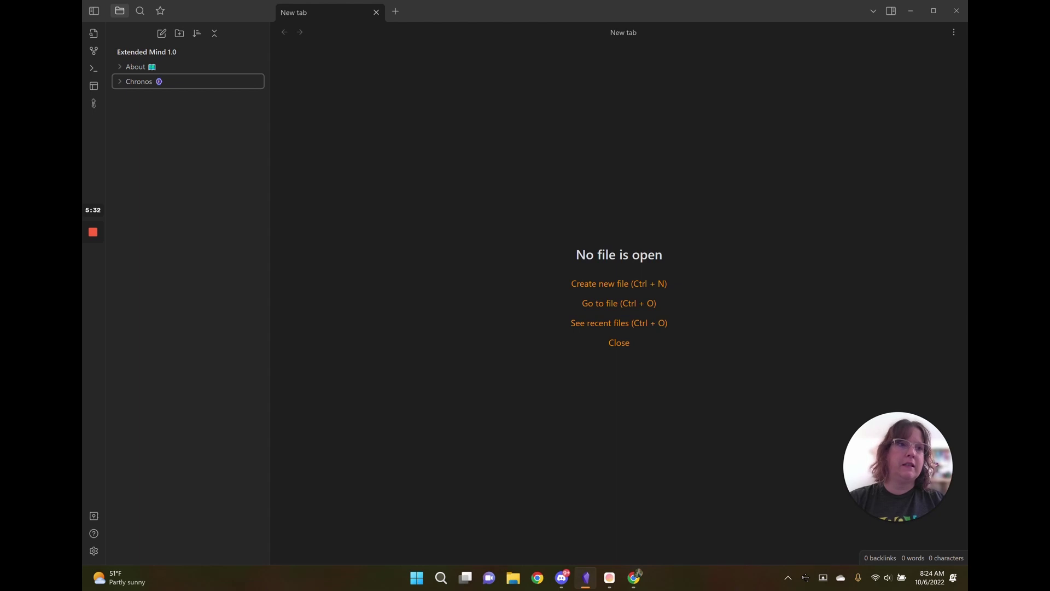
Create another new folder named 'Commonplace 📒'.
key(alt+Tab)
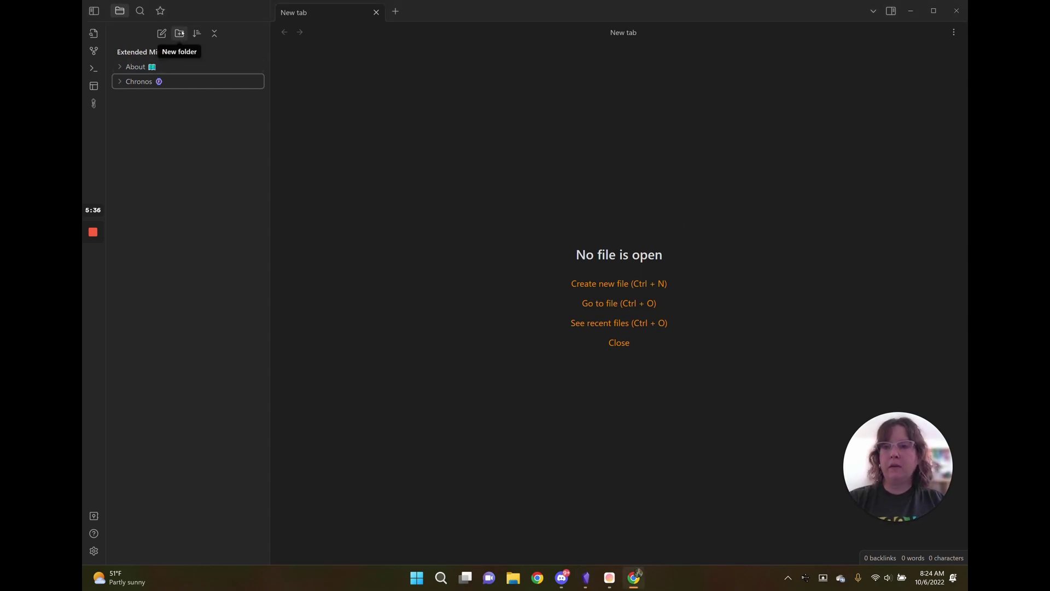
click(179, 32)
text(Commonplace 📒)
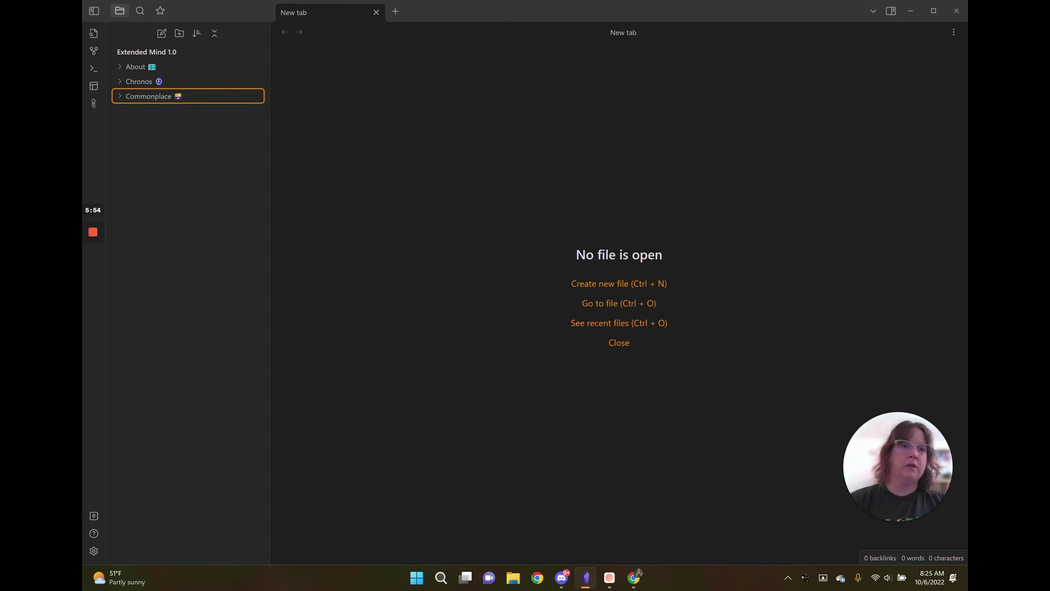
key(alt+Tab)
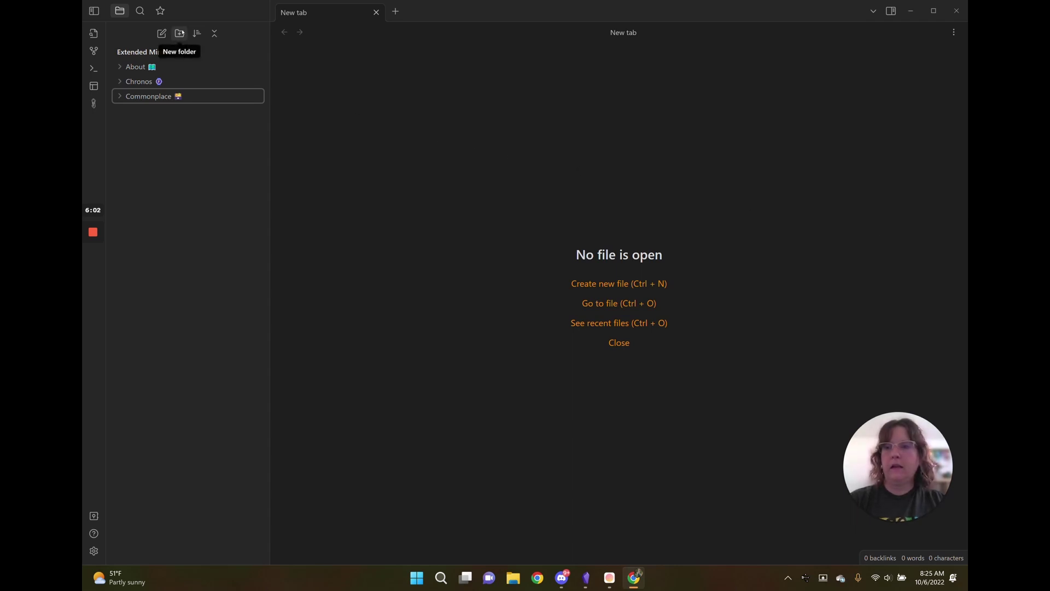
Create the folders 'Excalidraw 🎨' and 'Salon 🟥' in the vault root.
click(179, 34)
text(Excalidraw 🎨)
key(Return)
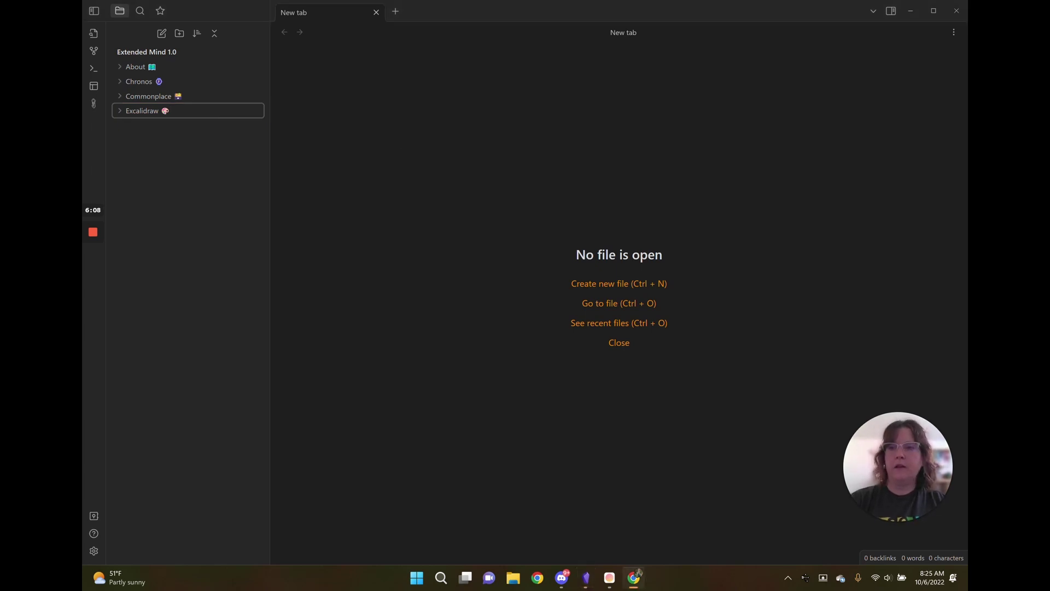
click(180, 33)
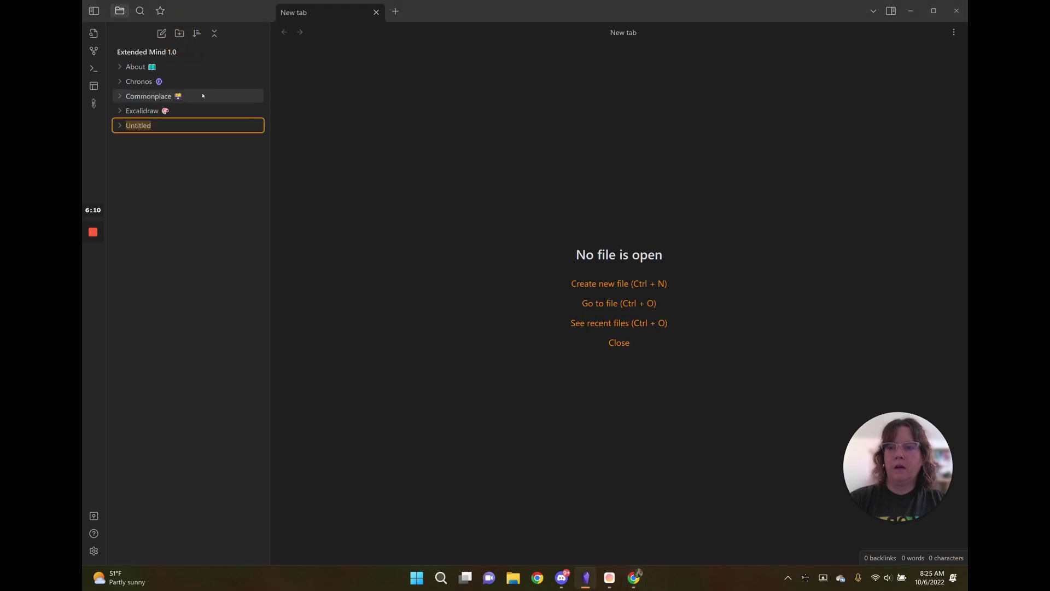
text(Salon 🟥)
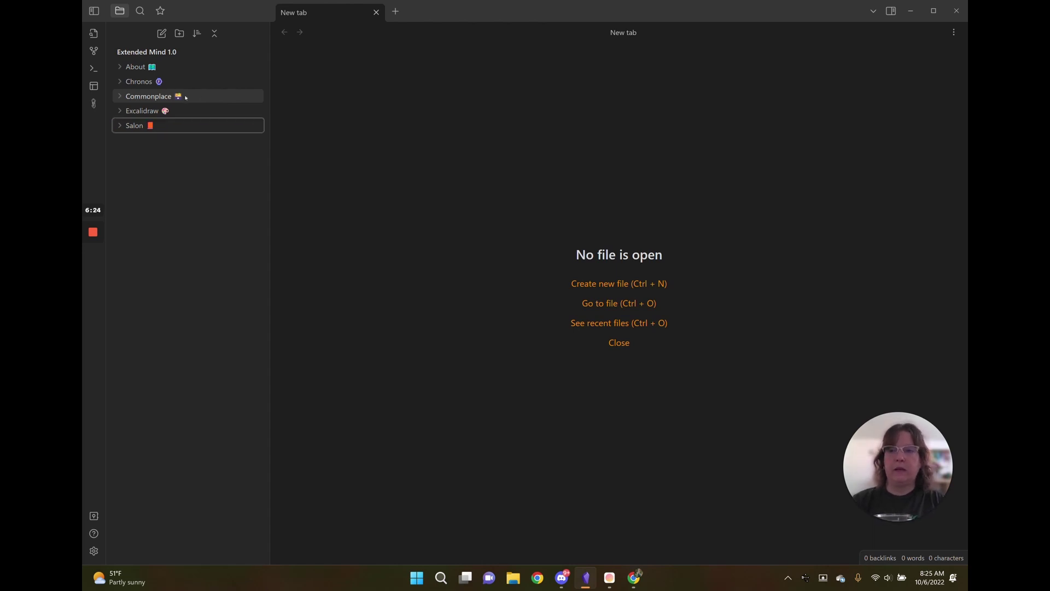
Create a new folder and rename it from Untitled to 'Shine ⭐'.
click(179, 34)
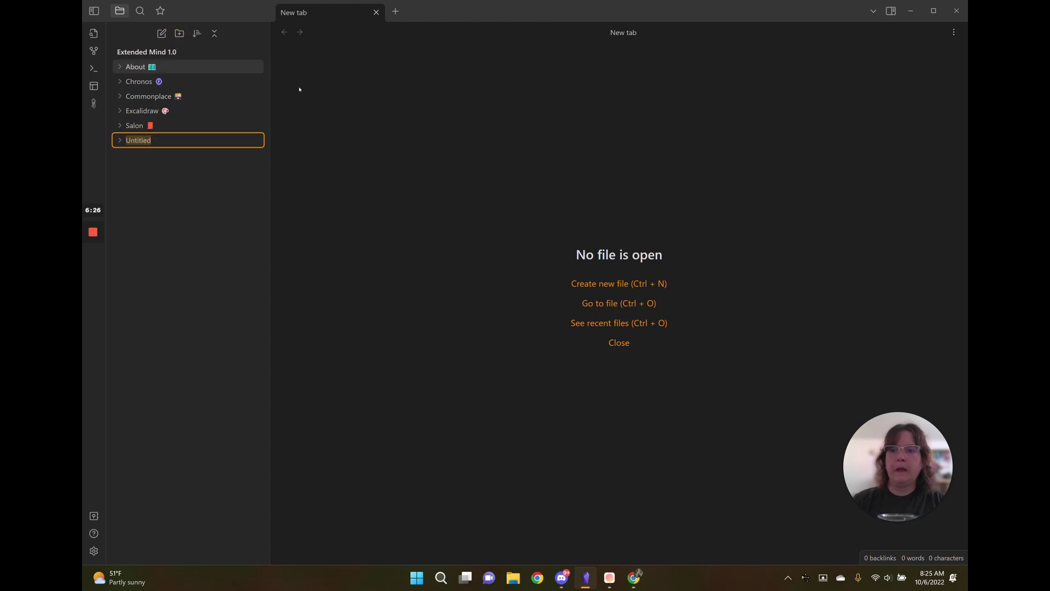
key(alt+Tab)
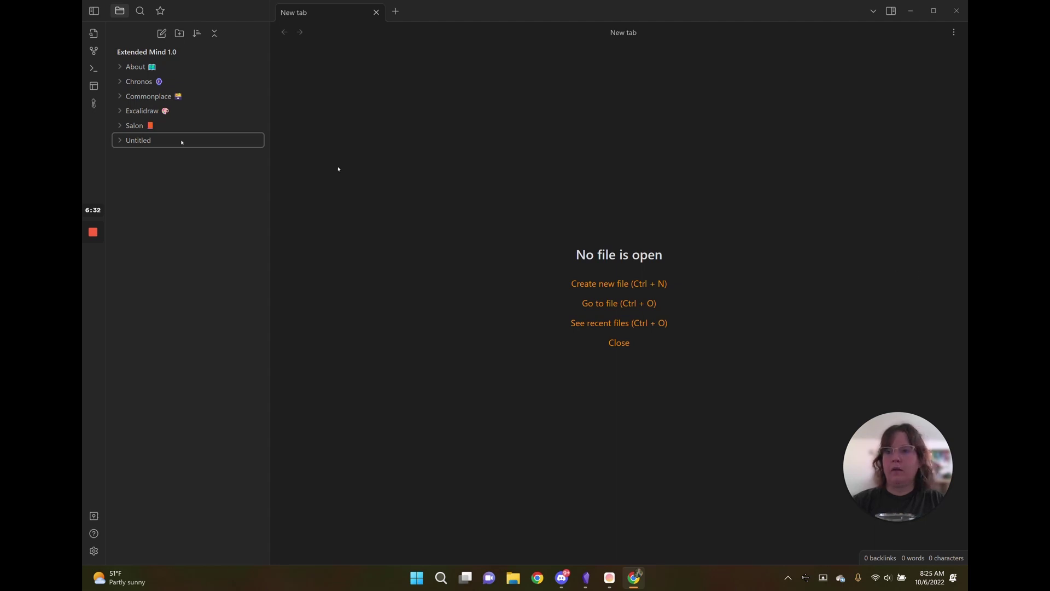
right_click(164, 140)
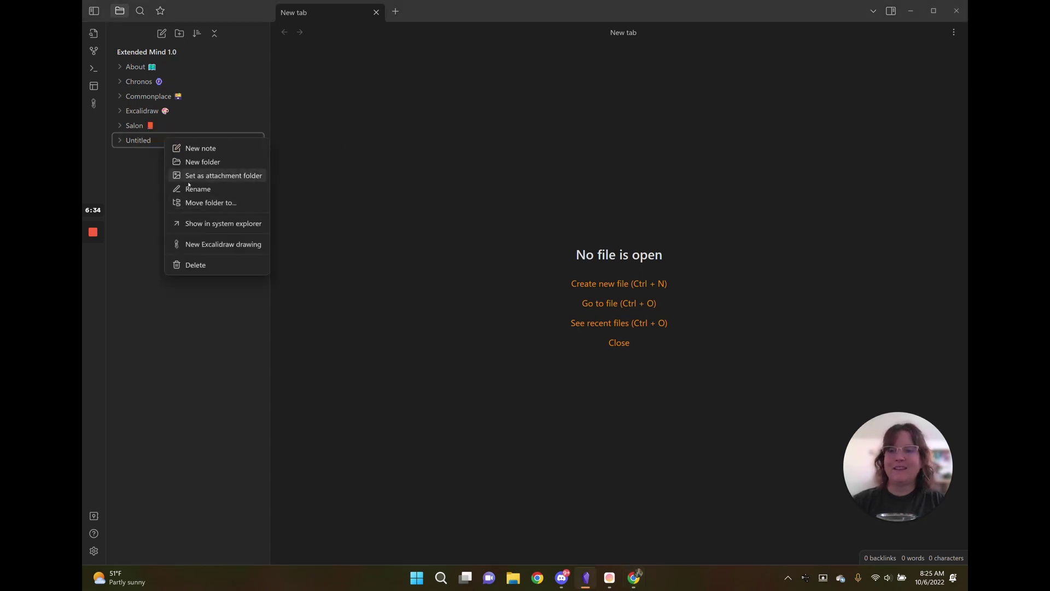
click(189, 188)
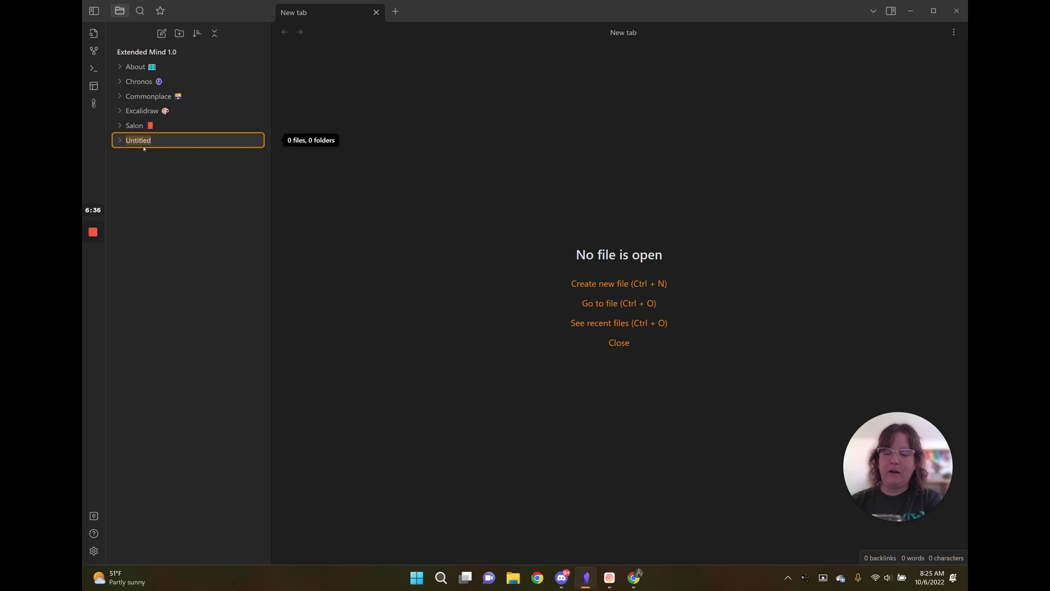
text(Shine ⭐)
key(Return)
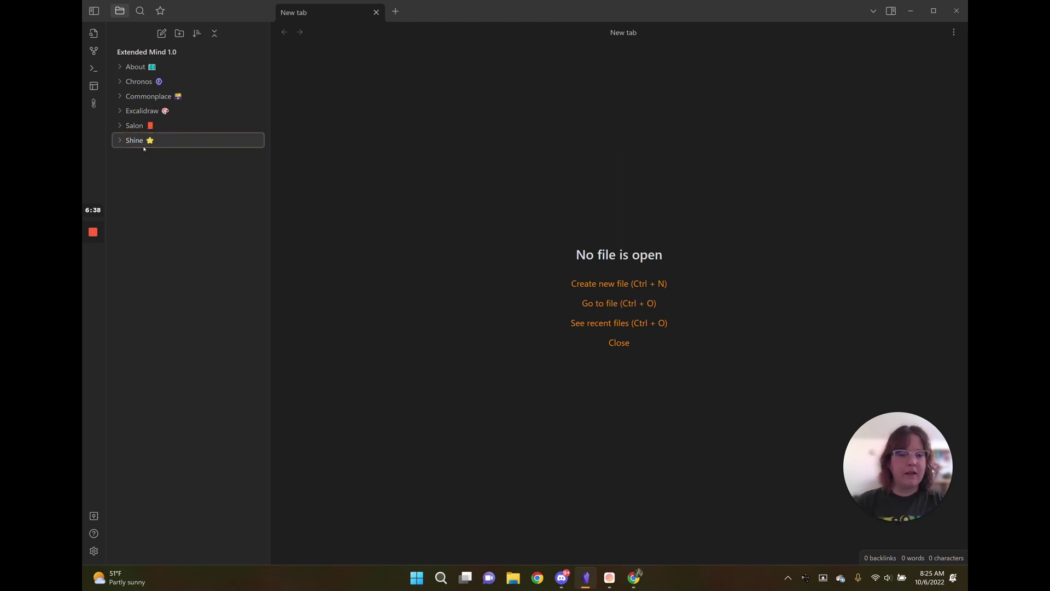